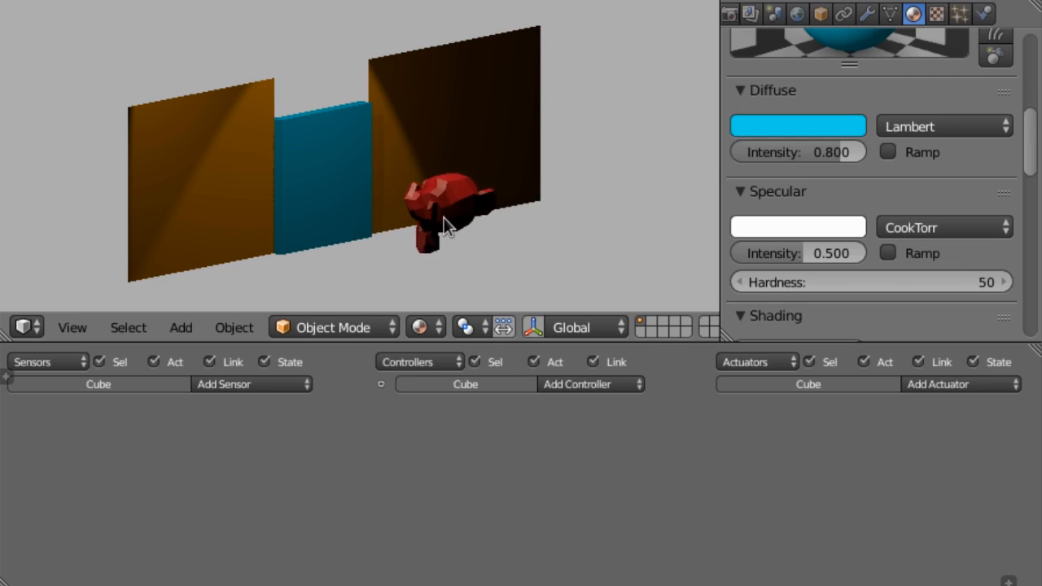
- Stop the running game preview and select the blue door cube between the orange walls
{"action": "key", "text": "Escape"}
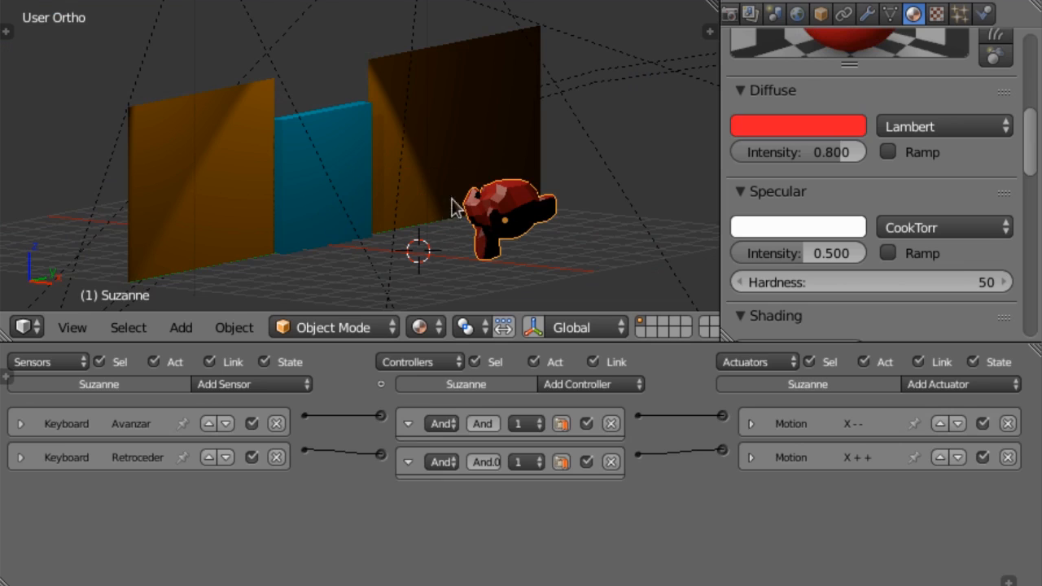
{"action": "right_click", "coordinate": [334, 122]}
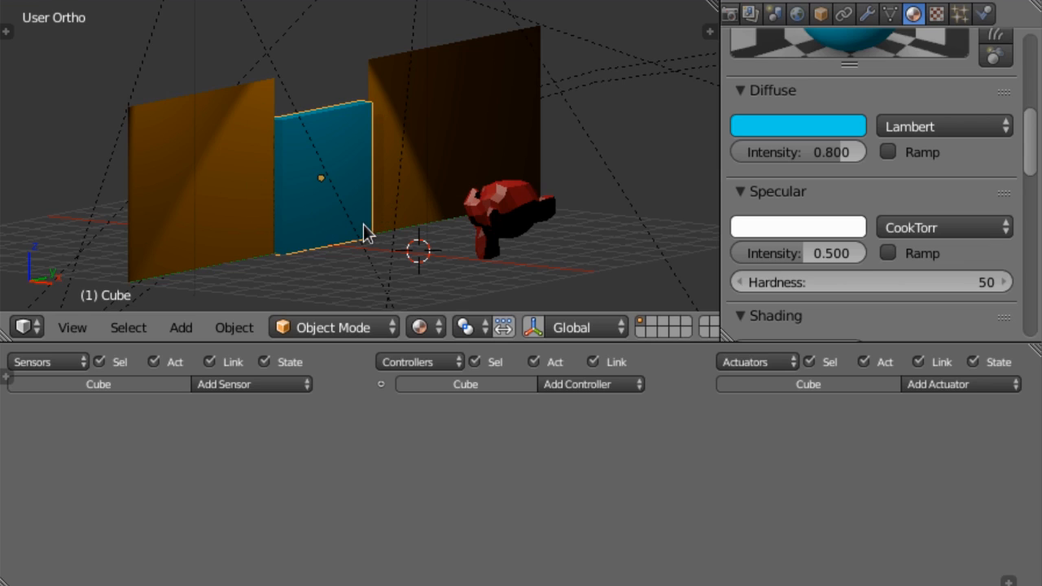
{"action": "right_click", "coordinate": [245, 151]}
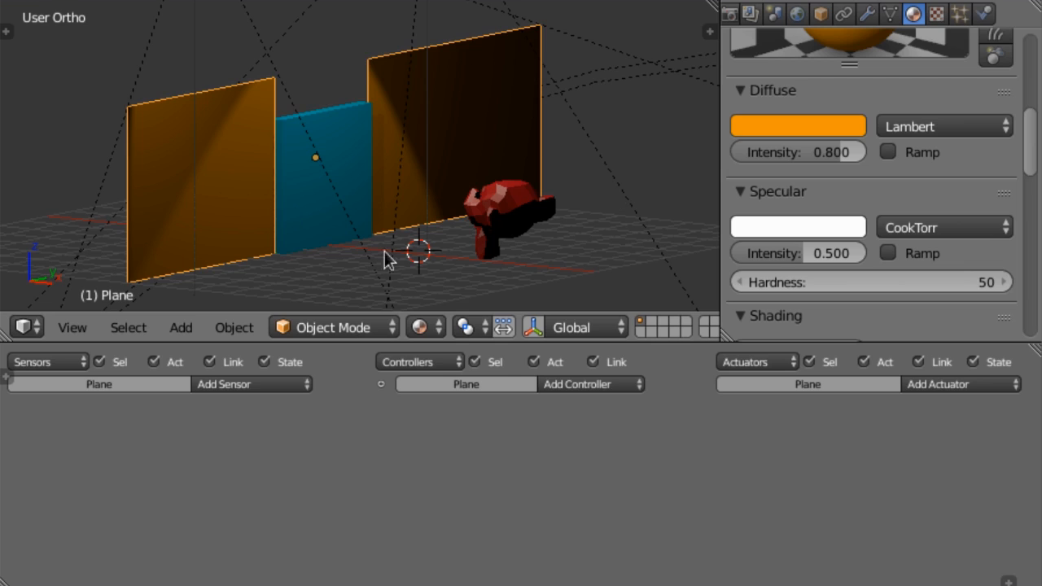
{"action": "right_click", "coordinate": [360, 169]}
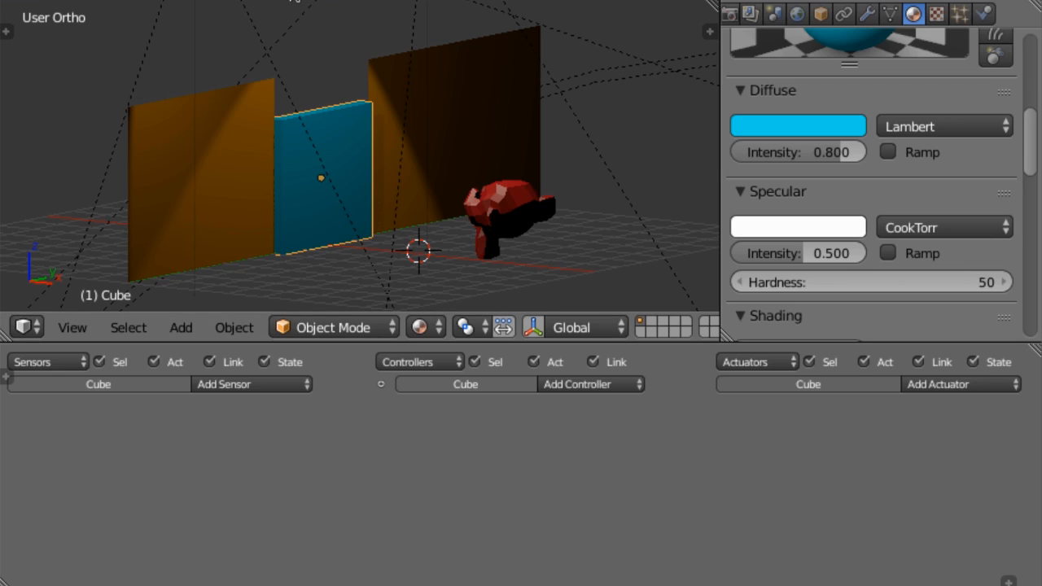
- Switch to the Default screen layout with the Timeline editor below, and hide the transform manipulator in the 3D view
{"action": "left_click", "coordinate": [299, 1]}
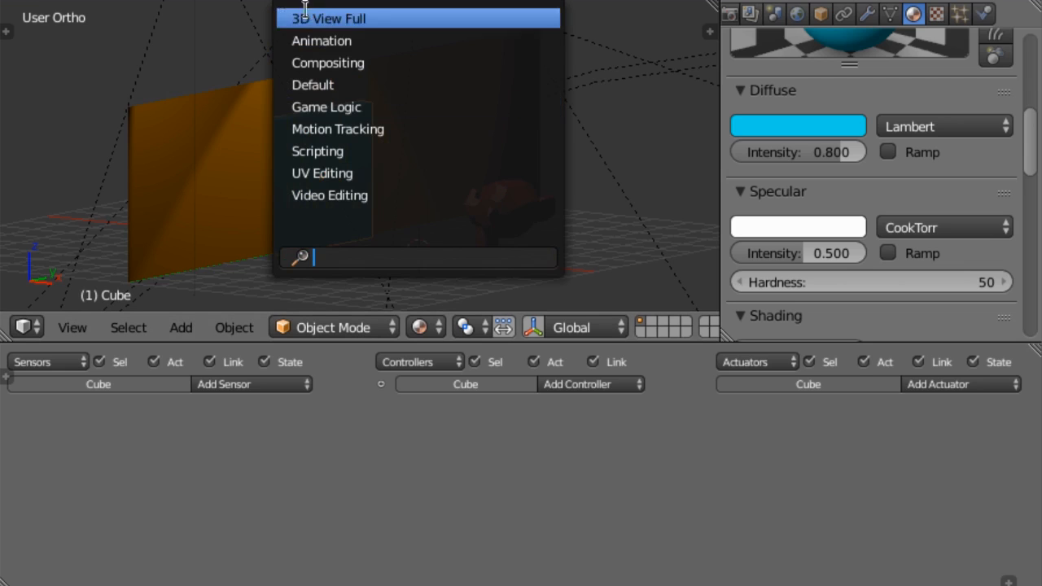
{"action": "left_click", "coordinate": [331, 80]}
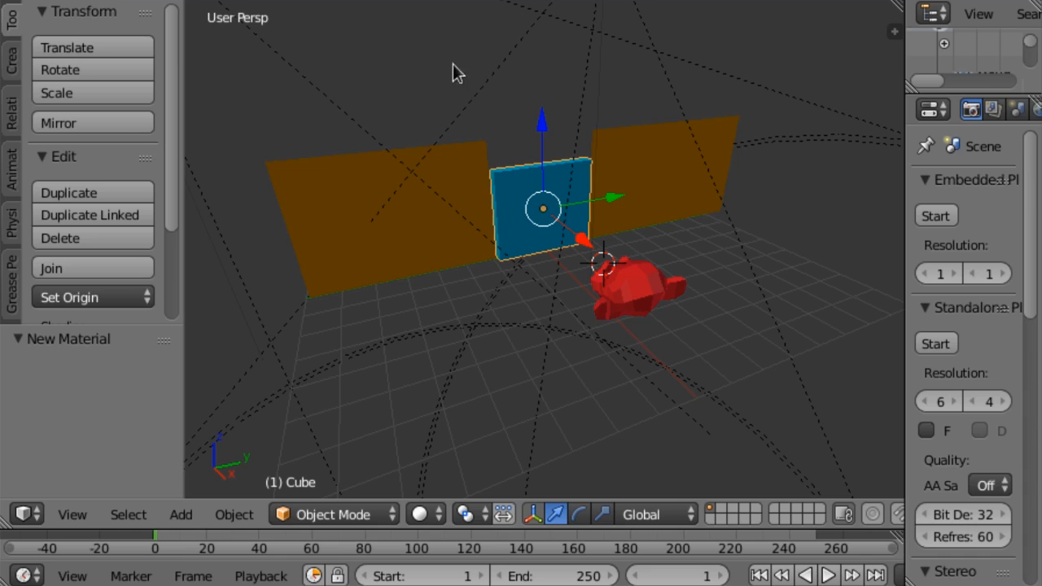
{"action": "middle_click_drag", "start_coordinate": [513, 325], "coordinate": [612, 137]}
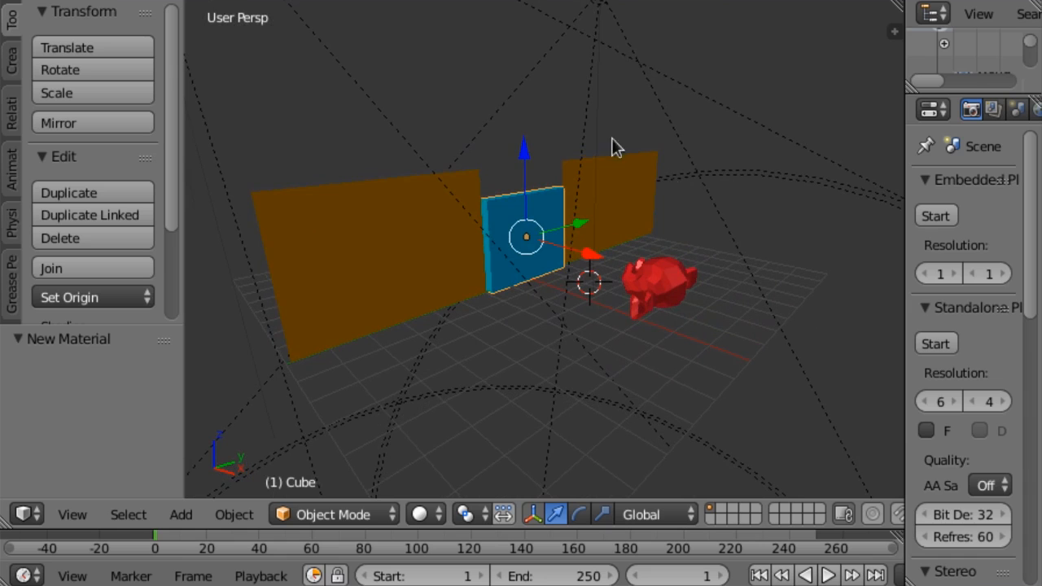
{"action": "left_click", "coordinate": [533, 513]}
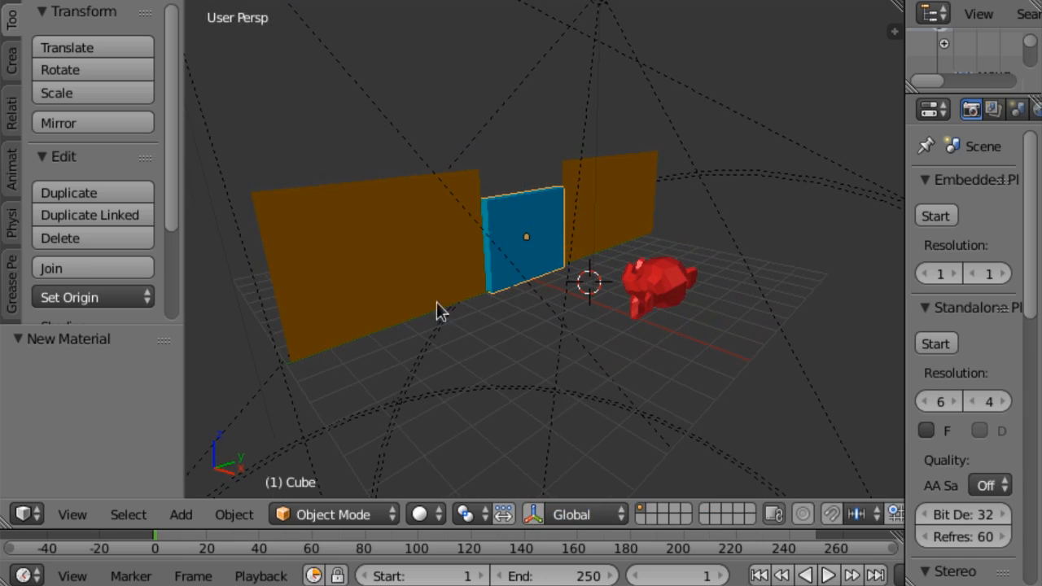
{"action": "left_click", "coordinate": [41, 576]}
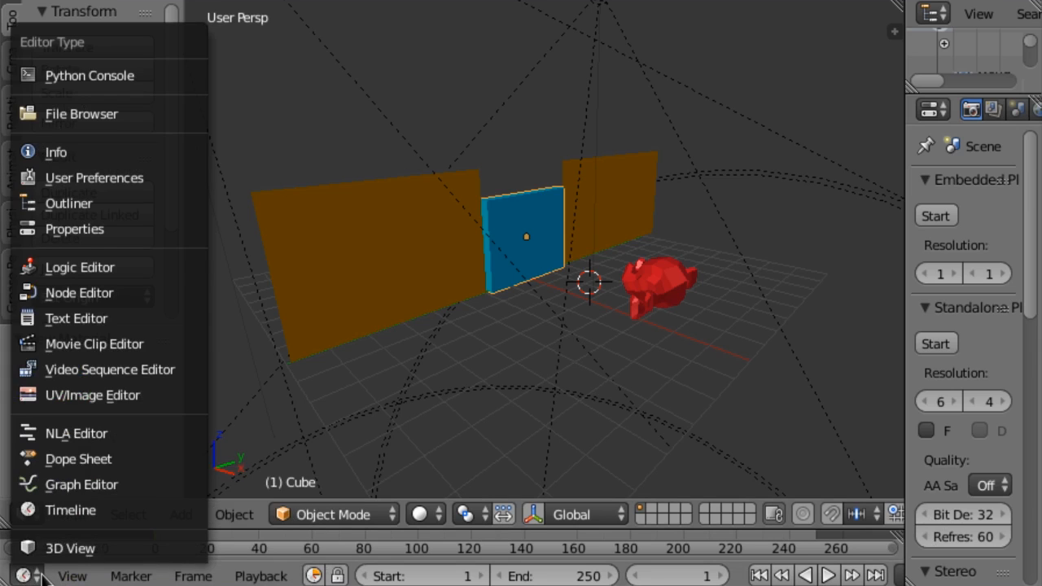
{"action": "left_click", "coordinate": [93, 517]}
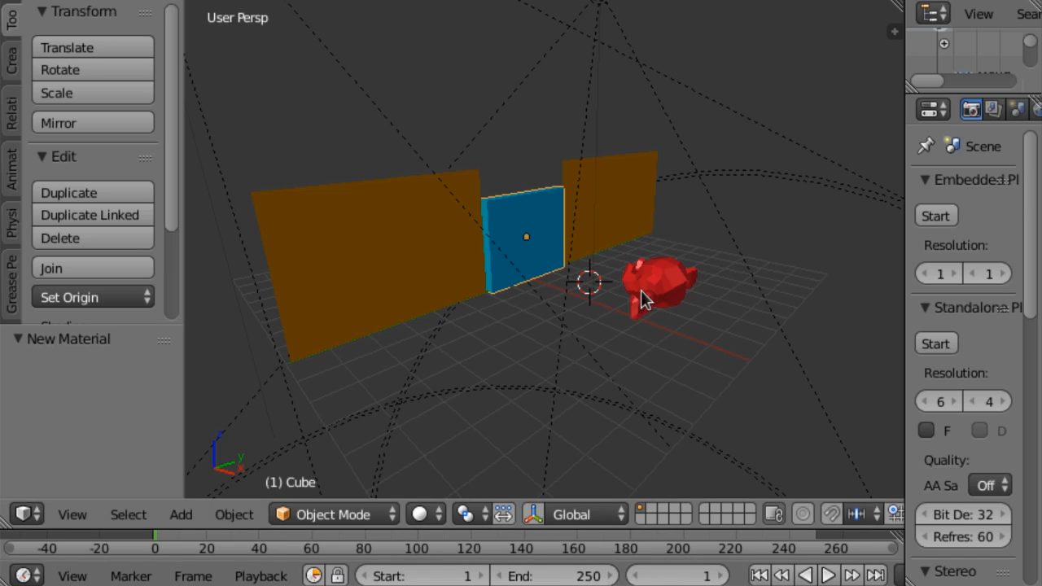
- Step backward and forward through the first timeline frames, stopping at frame 10
{"action": "key", "text": "Left"}
{"action": "key", "text": "Right"}
{"action": "key", "text": "Right"}
{"action": "key", "text": "Right"}
{"action": "key", "text": "Right"}
{"action": "key", "text": "Right"}
{"action": "key", "text": "Left"}
{"action": "key", "text": "Left"}
{"action": "key", "text": "Left"}
{"action": "key", "text": "Left"}
{"action": "key", "text": "Left"}
{"action": "key", "text": "Left"}
{"action": "key", "text": "Left"}
{"action": "key", "text": "Right"}
{"action": "key", "text": "Right"}
{"action": "key", "text": "Right"}
{"action": "key", "text": "Right"}
{"action": "key", "text": "Right"}
{"action": "key", "text": "Right"}
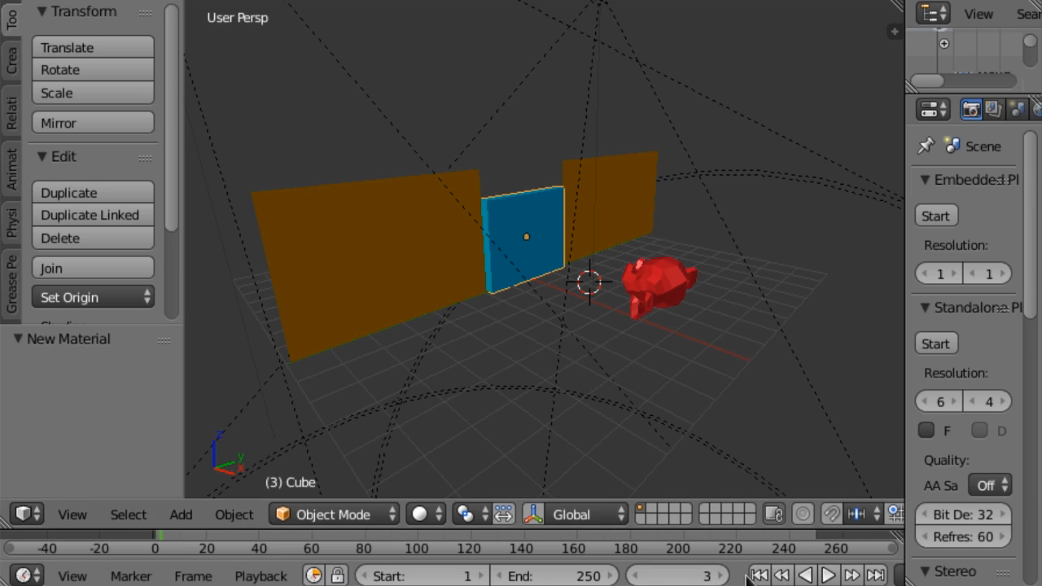
{"action": "key", "text": "Right"}
{"action": "key", "text": "Right"}
{"action": "key", "text": "Right"}
{"action": "key", "text": "Right"}
{"action": "key", "text": "Right"}
{"action": "key", "text": "Right"}
{"action": "key", "text": "Right"}
{"action": "key", "text": "Right"}
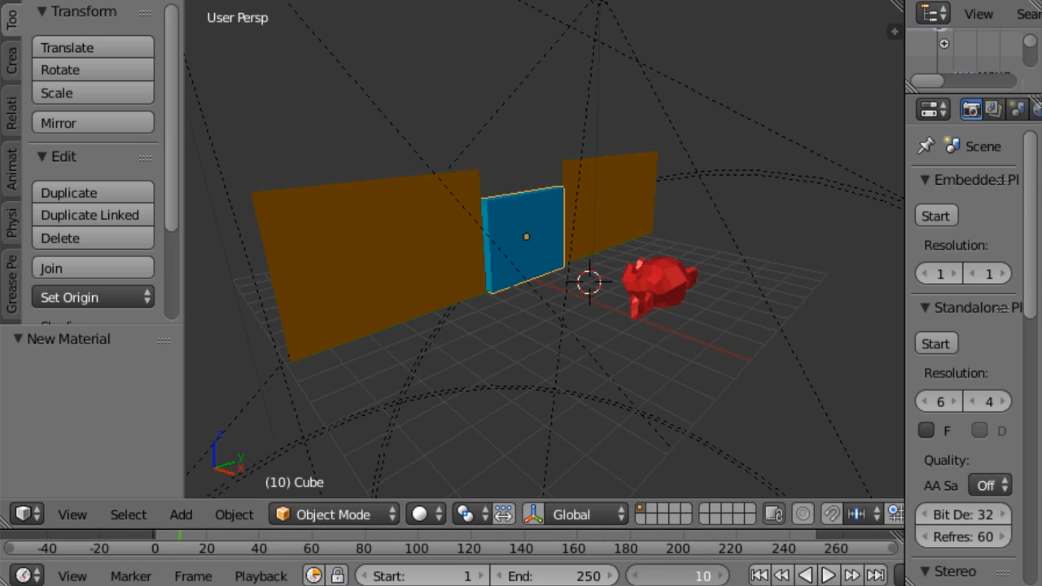
- Step the current frame back to 1, advance a few frames, and return to frame 1
{"action": "left_click_drag", "start_coordinate": [638, 572], "coordinate": [624, 572]}
{"action": "left_click", "coordinate": [639, 573]}
{"action": "left_click", "coordinate": [639, 572]}
{"action": "left_click", "coordinate": [640, 573]}
{"action": "left_click", "coordinate": [639, 573]}
{"action": "left_click", "coordinate": [639, 573]}
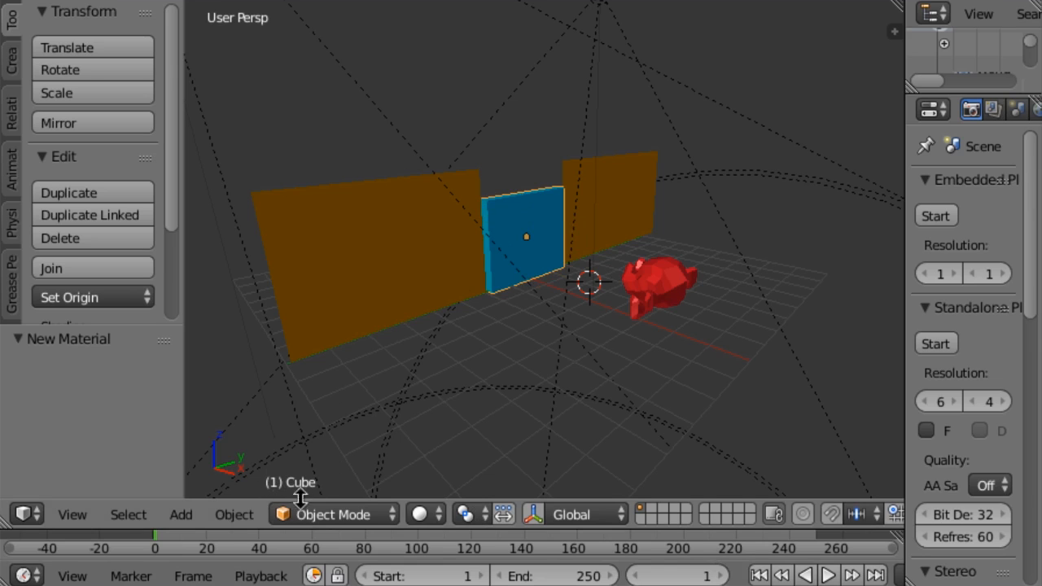
{"action": "left_click", "coordinate": [716, 576]}
{"action": "left_click", "coordinate": [716, 576]}
{"action": "left_click", "coordinate": [716, 576]}
{"action": "left_click", "coordinate": [717, 575]}
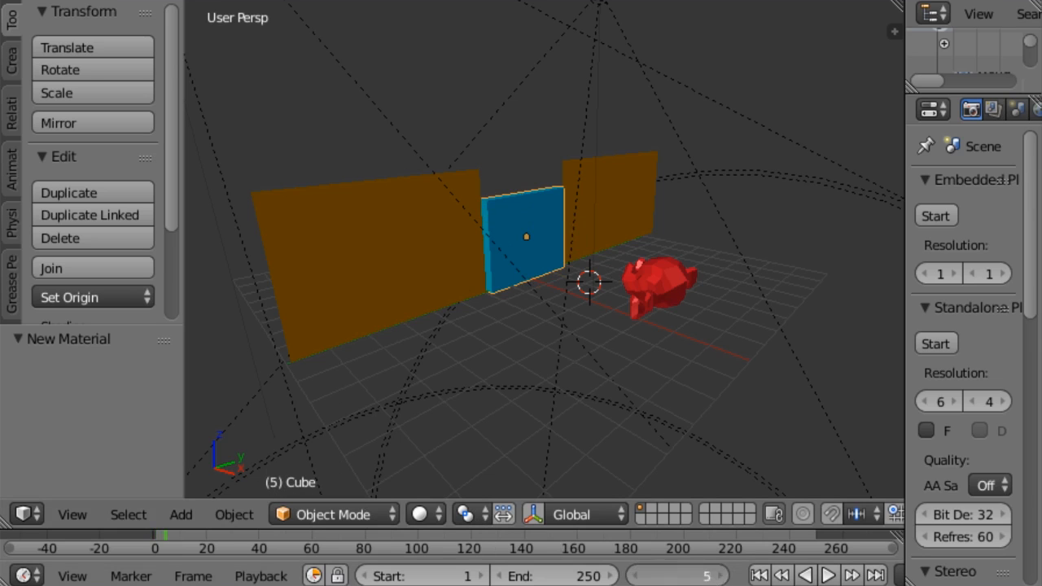
{"action": "left_click", "coordinate": [717, 577]}
{"action": "left_click", "coordinate": [717, 576]}
{"action": "left_click", "coordinate": [716, 577]}
{"action": "left_click", "coordinate": [640, 575]}
{"action": "left_click", "coordinate": [639, 575]}
{"action": "left_click", "coordinate": [638, 574]}
{"action": "left_click", "coordinate": [638, 574]}
{"action": "left_click", "coordinate": [637, 574]}
{"action": "left_click", "coordinate": [639, 576]}
{"action": "left_click", "coordinate": [639, 575]}
{"action": "left_click", "coordinate": [639, 576]}
{"action": "left_click", "coordinate": [639, 576]}
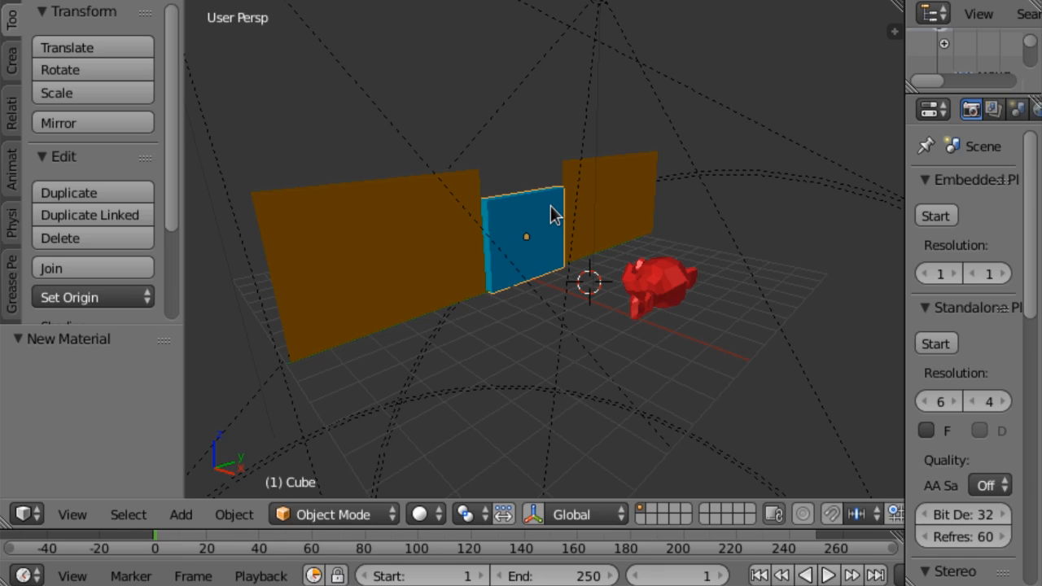
- Widen the Properties and Outliner area and make the Outliner tall enough to list all the scene objects
{"action": "left_click_drag", "start_coordinate": [903, 234], "coordinate": [786, 237]}
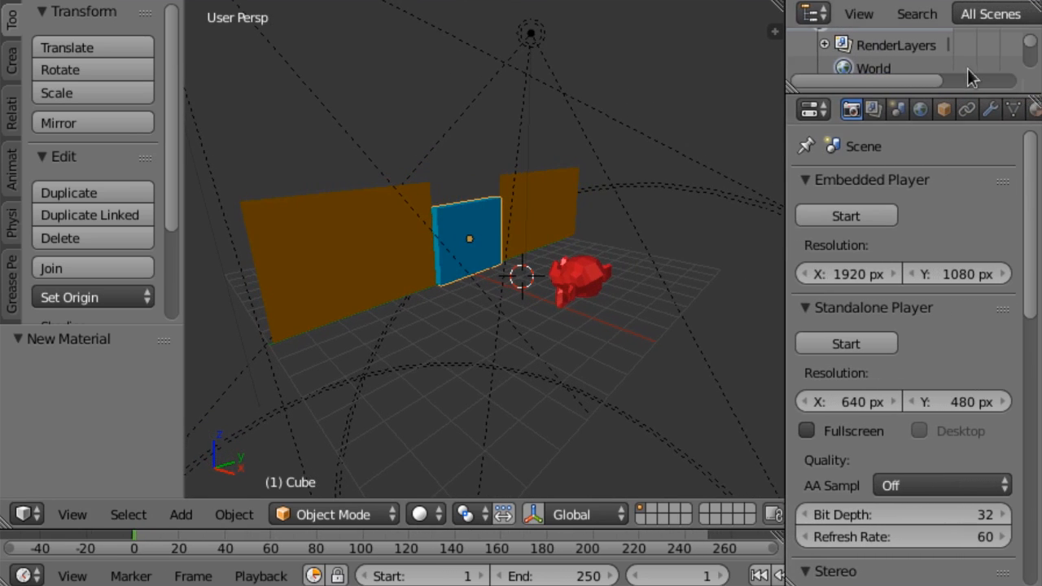
{"action": "left_click_drag", "start_coordinate": [976, 92], "coordinate": [975, 232]}
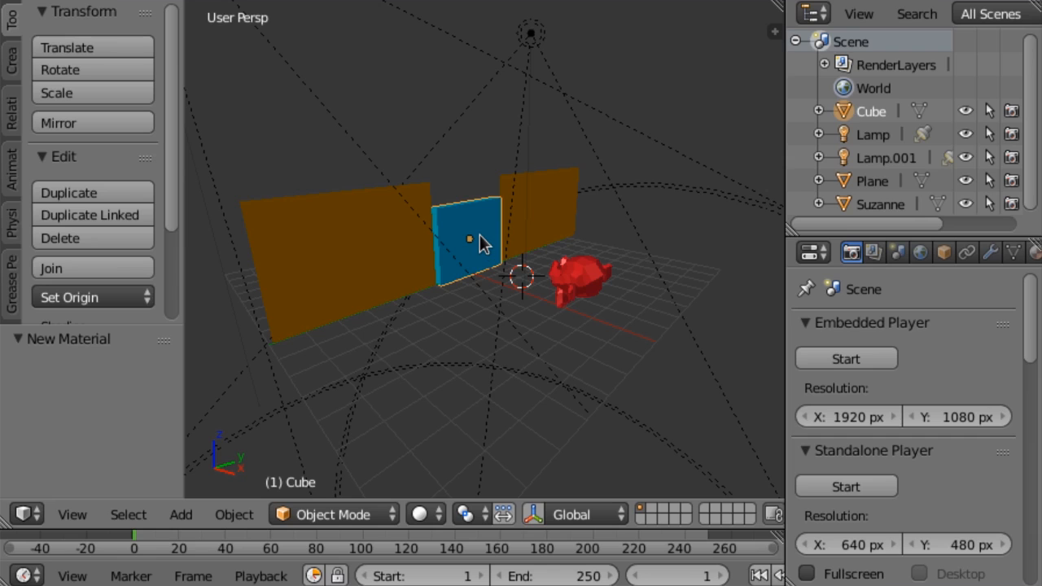
- Insert a LocRot keyframe for the blue door at frame 1
{"action": "key", "text": "i"}
{"action": "key", "text": "i"}
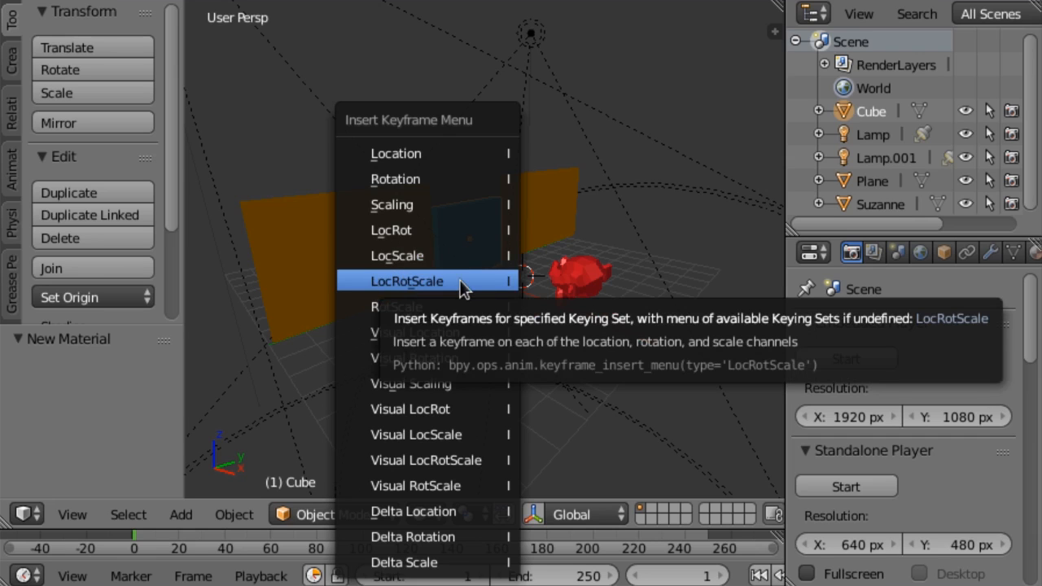
{"action": "left_click", "coordinate": [471, 234]}
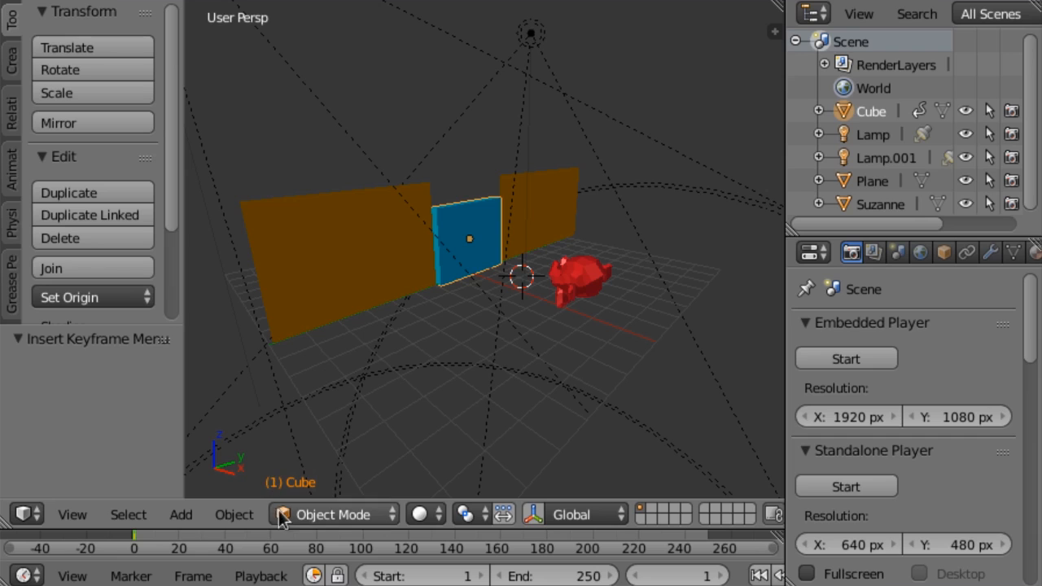
- Make the Timeline taller and scrub across its early frames, returning to frame 1
{"action": "left_click_drag", "start_coordinate": [289, 526], "coordinate": [281, 493]}
{"action": "left_click", "coordinate": [139, 526]}
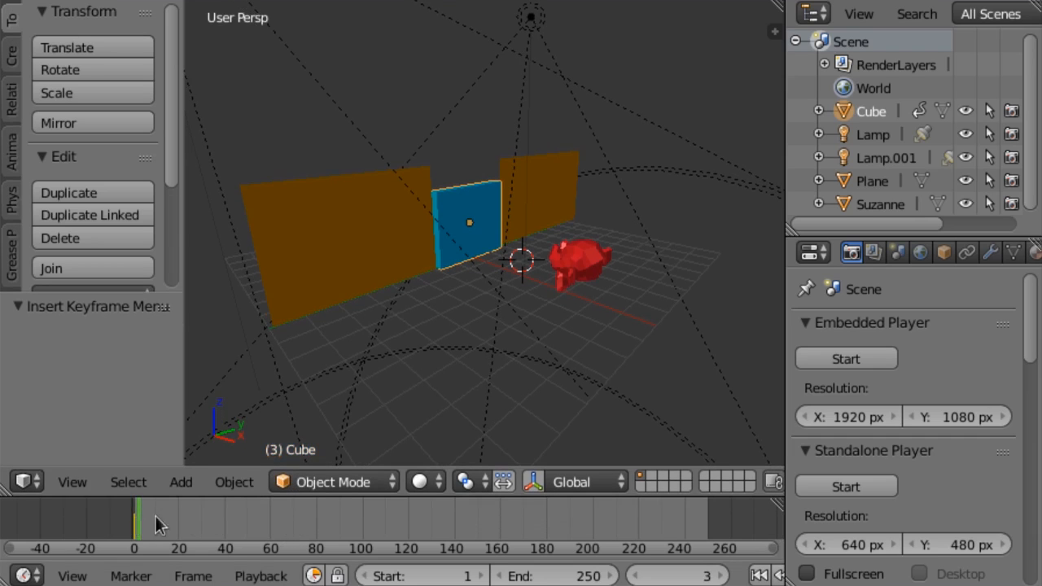
{"action": "mouse_move", "coordinate": [131, 517]}
{"action": "left_mouse_down"}
{"action": "mouse_move", "coordinate": [161, 517]}
{"action": "mouse_move", "coordinate": [150, 521]}
{"action": "left_mouse_up"}
{"action": "mouse_move", "coordinate": [165, 518]}
{"action": "left_mouse_down"}
{"action": "mouse_move", "coordinate": [142, 515]}
{"action": "mouse_move", "coordinate": [182, 515]}
{"action": "left_mouse_up"}
{"action": "left_click_drag", "start_coordinate": [173, 520], "coordinate": [149, 522]}
{"action": "key", "text": "Left"}
{"action": "key", "text": "Left"}
{"action": "key", "text": "Left"}
{"action": "key", "text": "Left"}
{"action": "key", "text": "Left"}
{"action": "key", "text": "Left"}
{"action": "key", "text": "Left"}
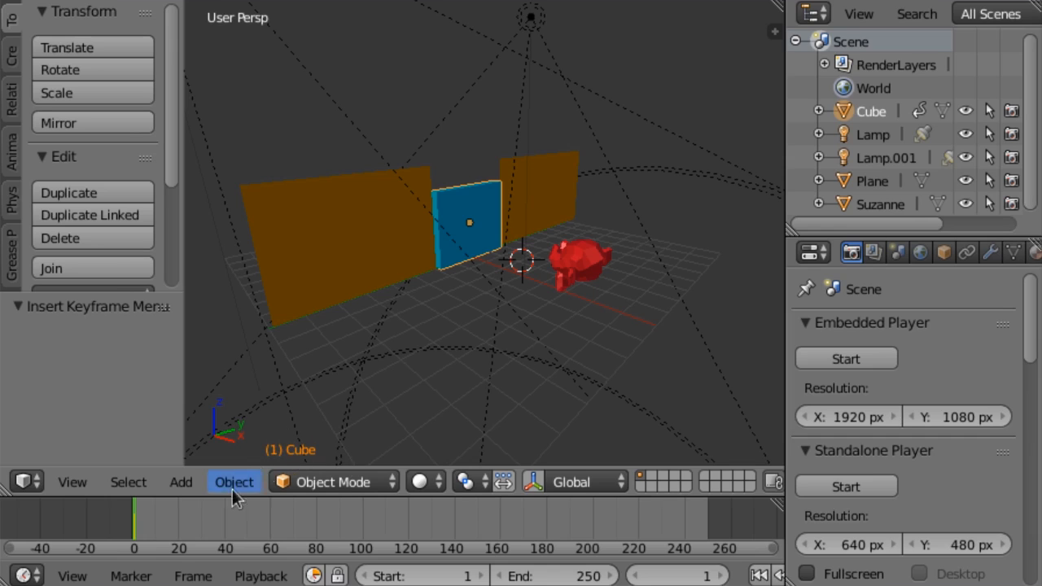
- Go to frame 30 and raise the blue door about 3 units along the Z axis
{"action": "left_click_drag", "start_coordinate": [200, 526], "coordinate": [203, 533]}
{"action": "key", "text": "Left"}
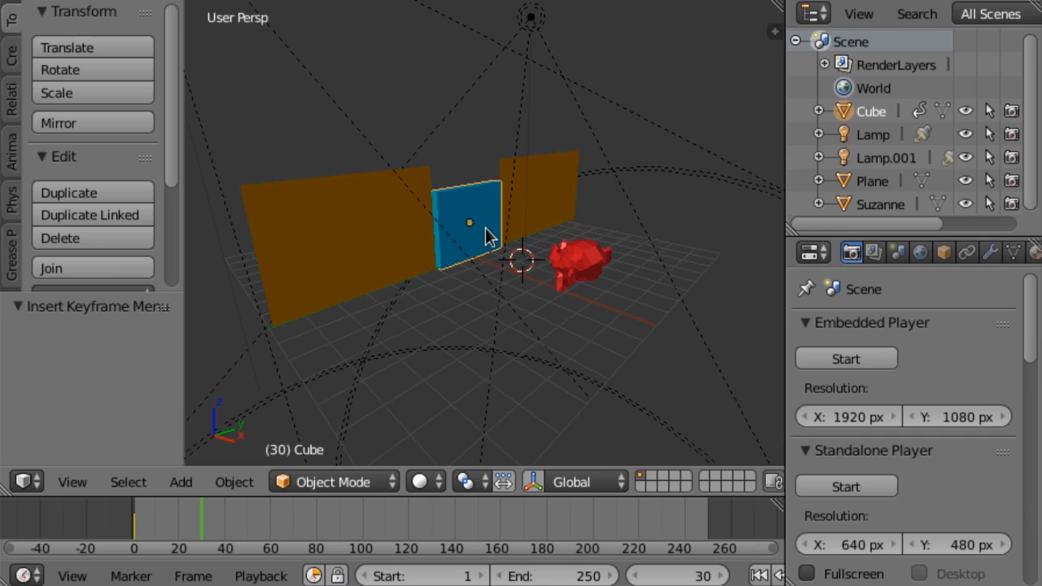
{"action": "key", "text": "g"}
{"action": "key", "text": "z"}
{"action": "left_click", "coordinate": [495, 167]}
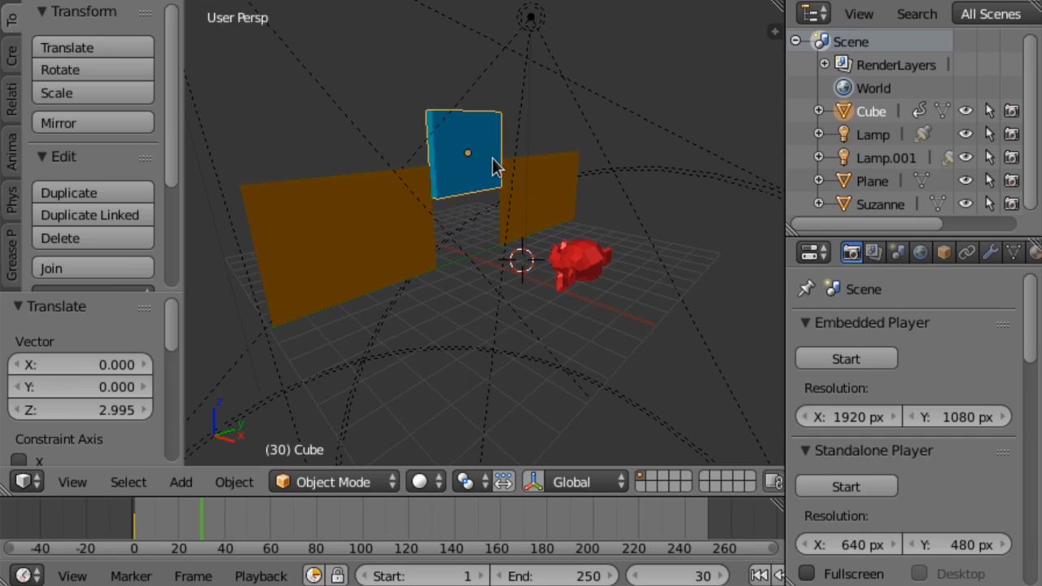
- Rotate the raised door about -64° around the global Y axis and insert a LocRot keyframe at frame 30
{"action": "key", "text": "r"}
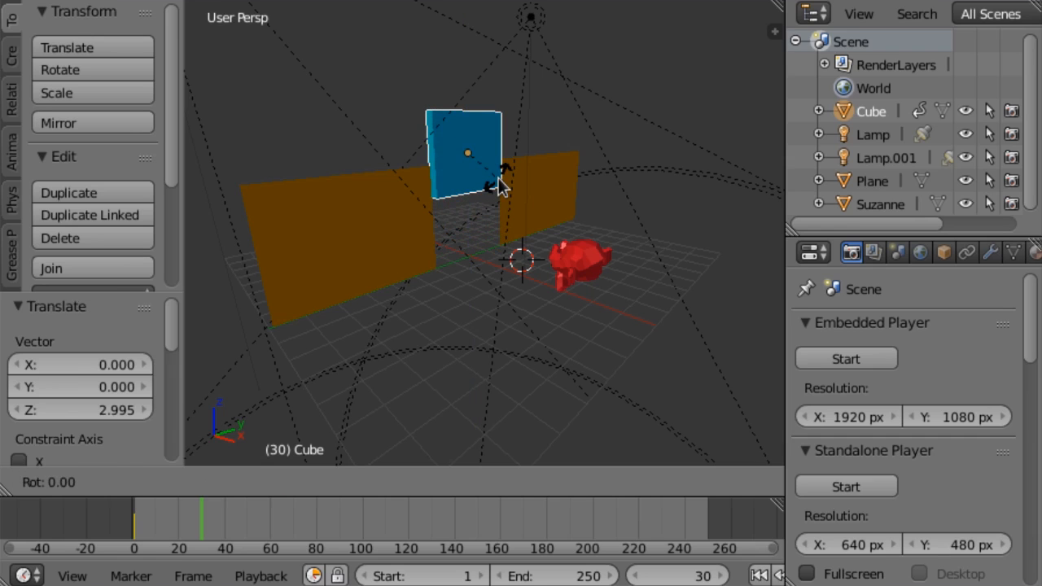
{"action": "key", "text": "y"}
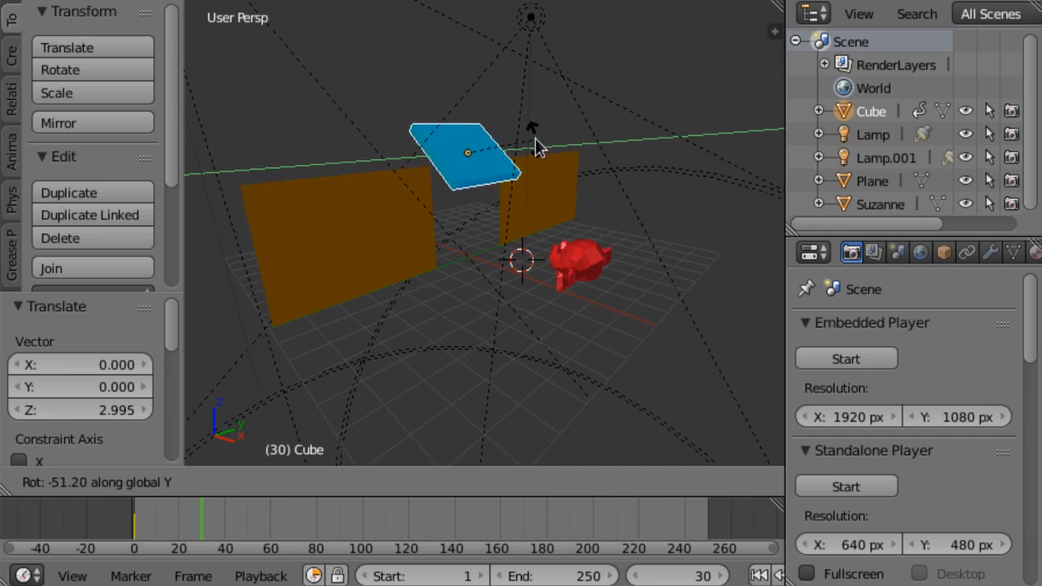
{"action": "left_click", "coordinate": [545, 117]}
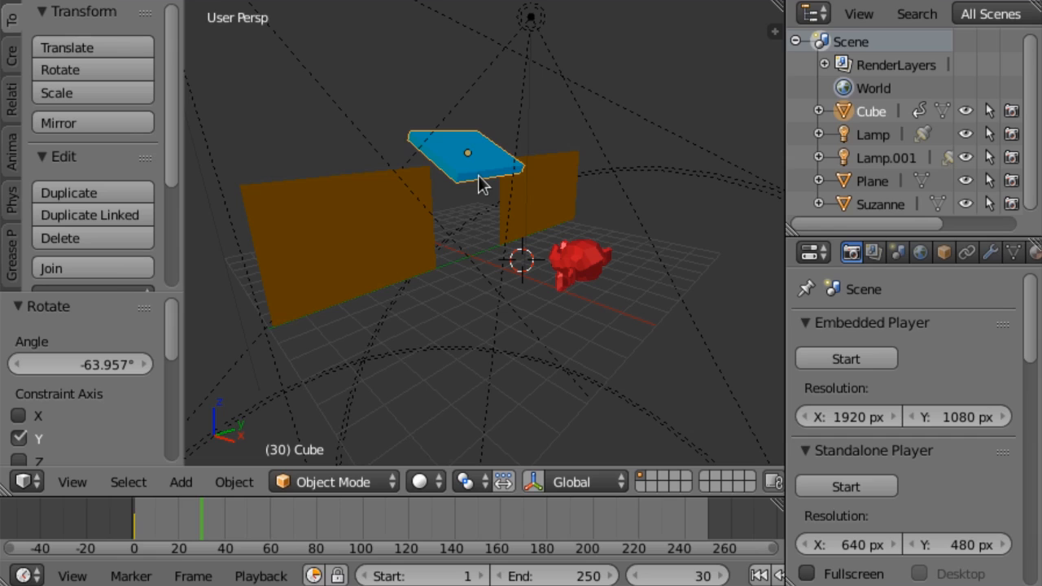
{"action": "key", "text": "i"}
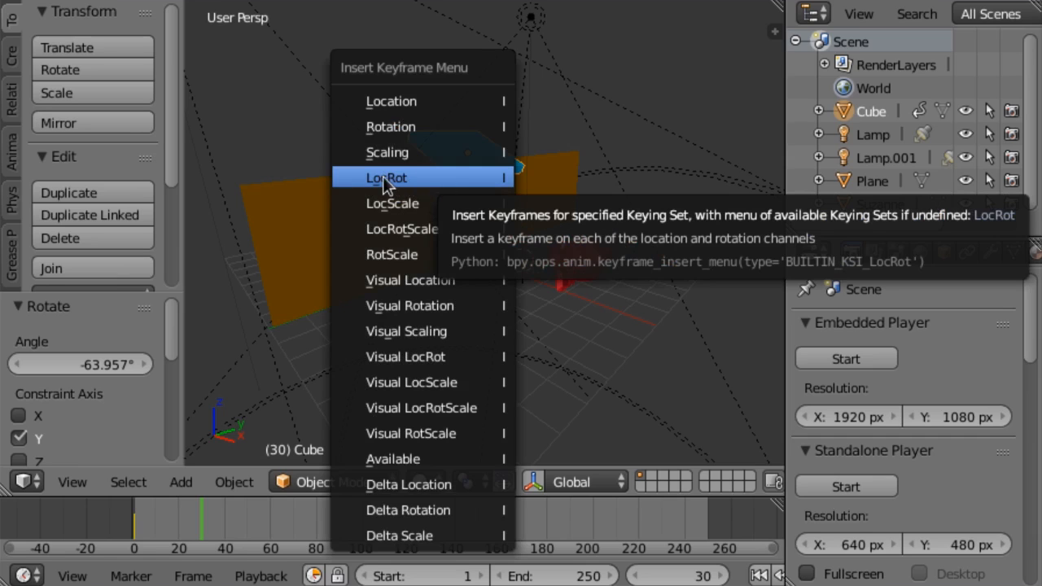
{"action": "left_click", "coordinate": [422, 190]}
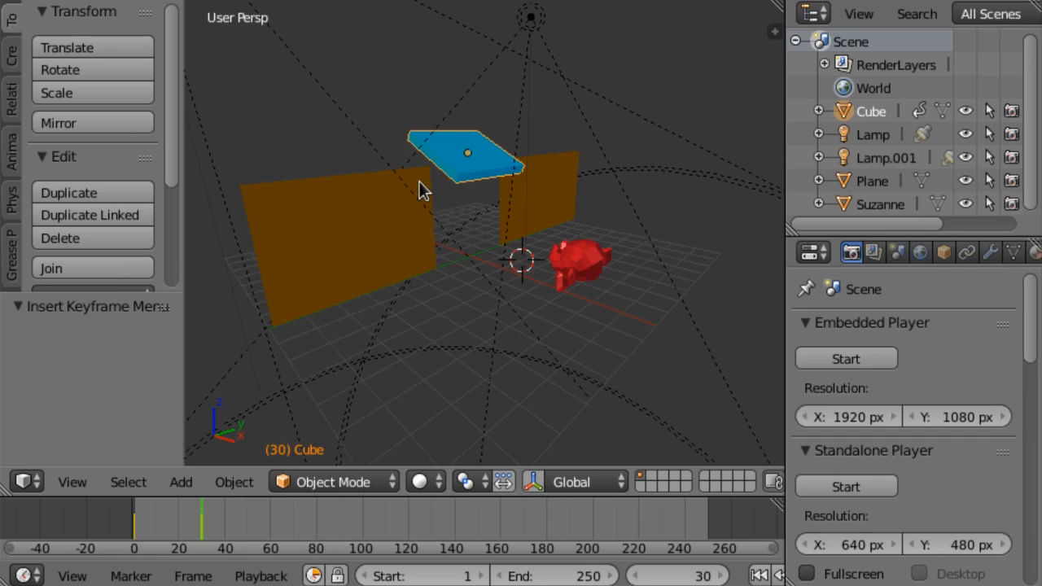
- Scrub the door's animation back to frame 1 and forward, then set the current frame to 20
{"action": "left_click_drag", "start_coordinate": [199, 517], "coordinate": [137, 541]}
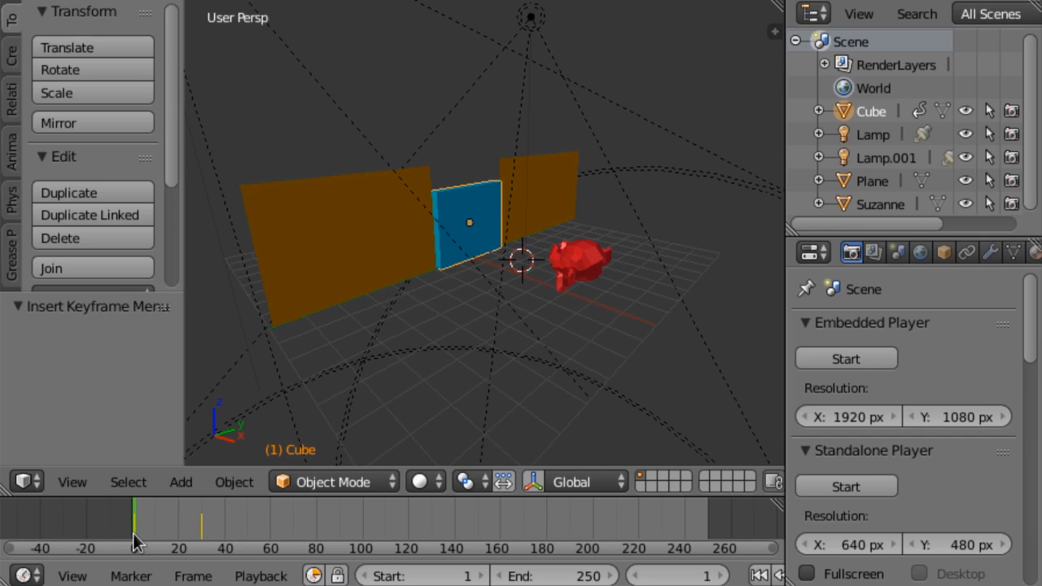
{"action": "left_click_drag", "start_coordinate": [132, 532], "coordinate": [167, 551]}
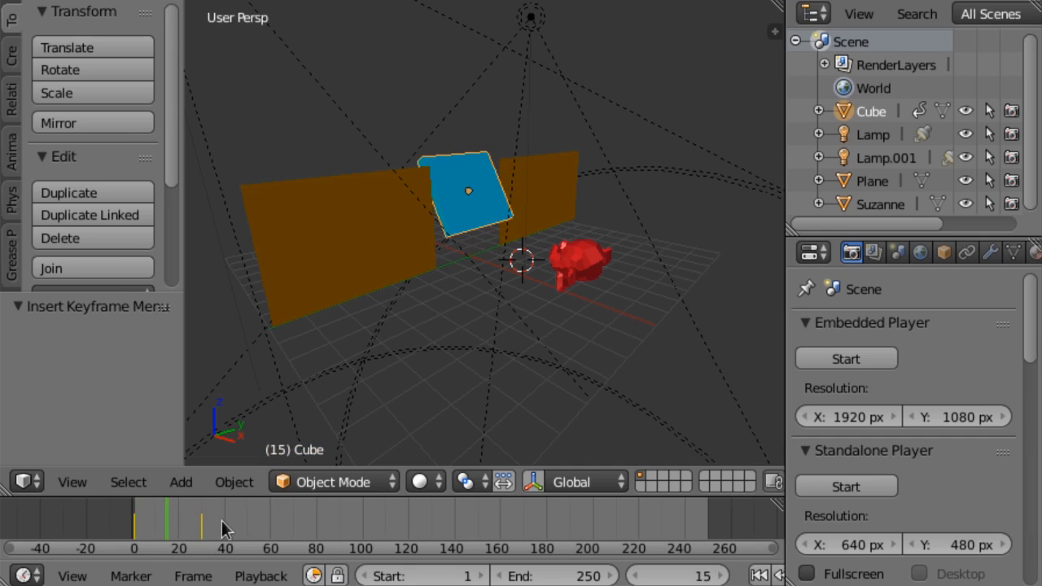
{"action": "key", "text": "Right"}
{"action": "key", "text": "Right"}
{"action": "key", "text": "Right"}
{"action": "key", "text": "Right"}
{"action": "key", "text": "Right"}
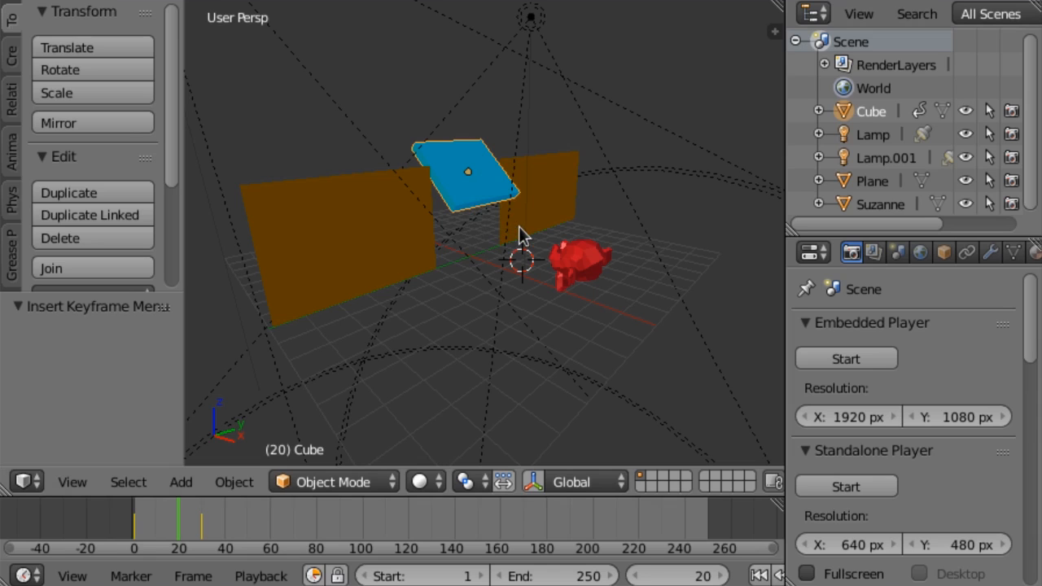
- Rotate the blue door about -32° around the global Y axis and insert a LocRot keyframe at frame 20
{"action": "key", "text": "r"}
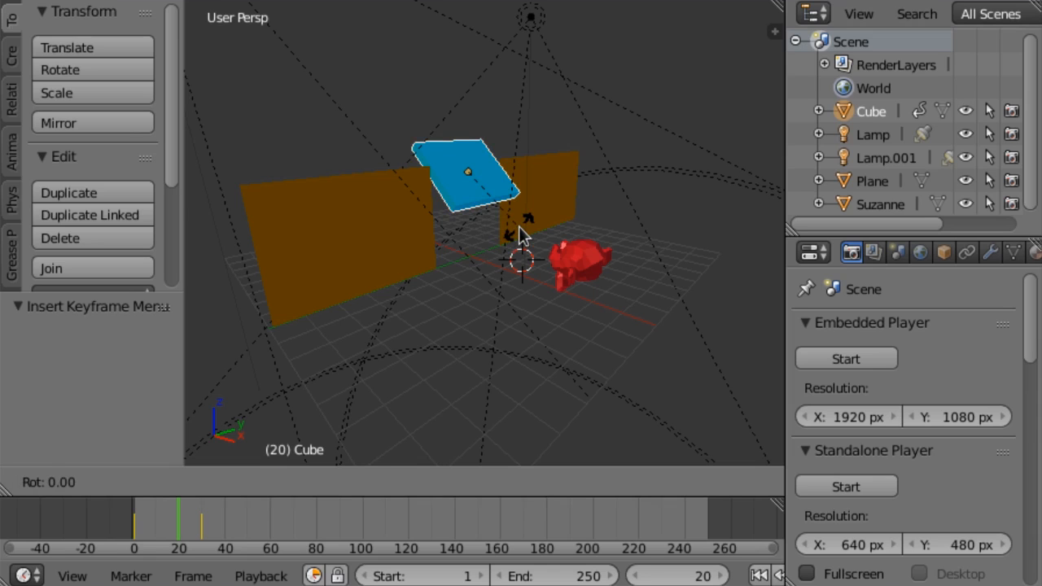
{"action": "key", "text": "y"}
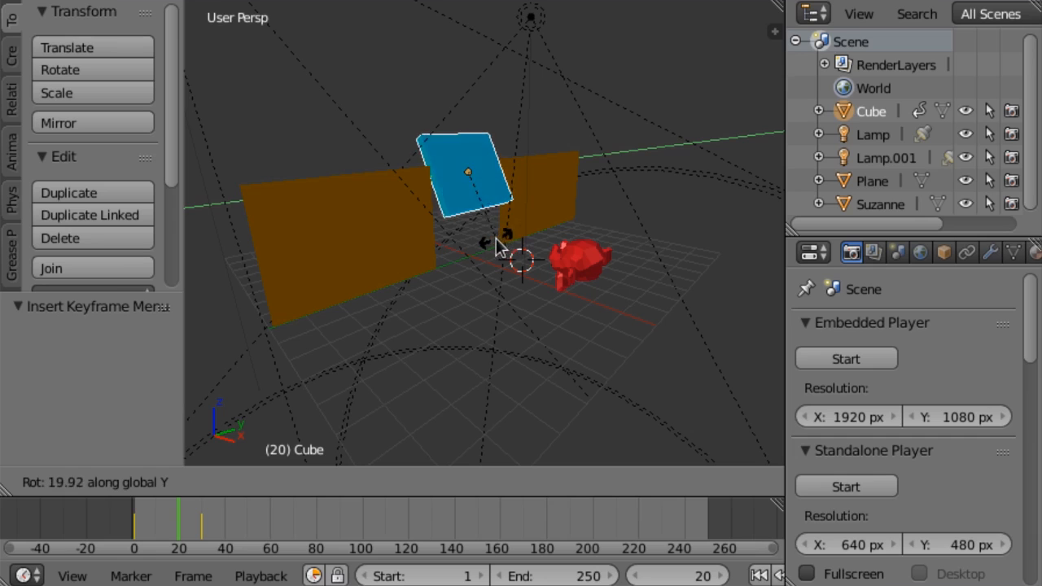
{"action": "left_click", "coordinate": [535, 198]}
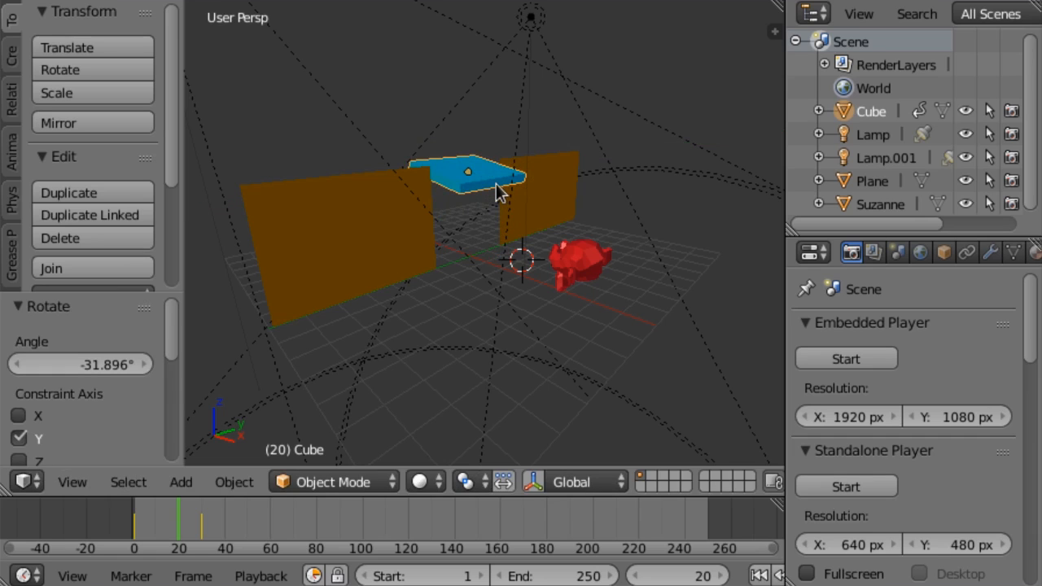
{"action": "key", "text": "i"}
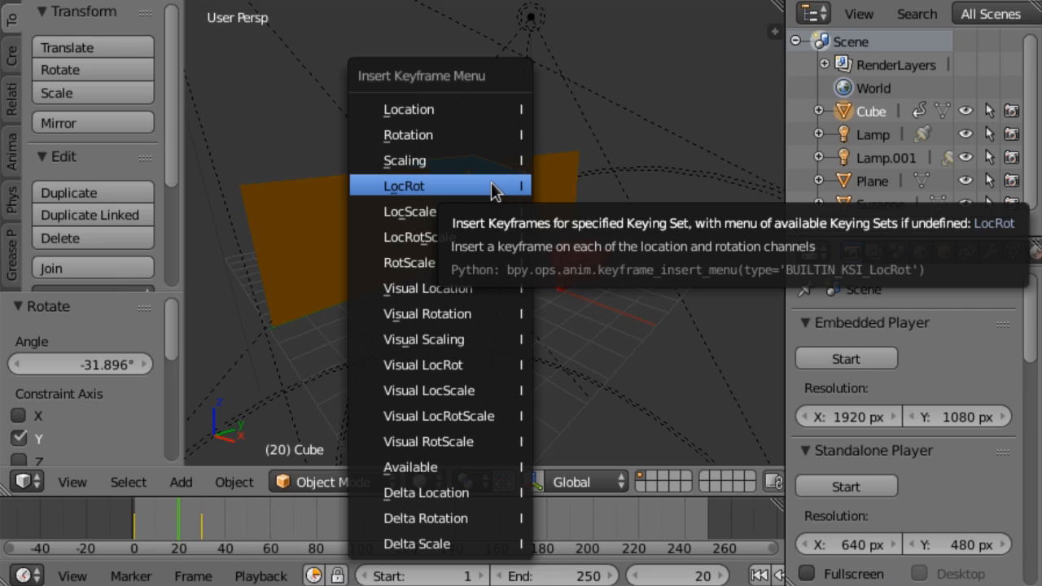
{"action": "left_click", "coordinate": [492, 191]}
- Scrub the door's animation back to frame 1 and switch to the Game Logic screen layout
{"action": "left_click", "coordinate": [166, 522]}
{"action": "left_click_drag", "start_coordinate": [166, 521], "coordinate": [134, 531]}
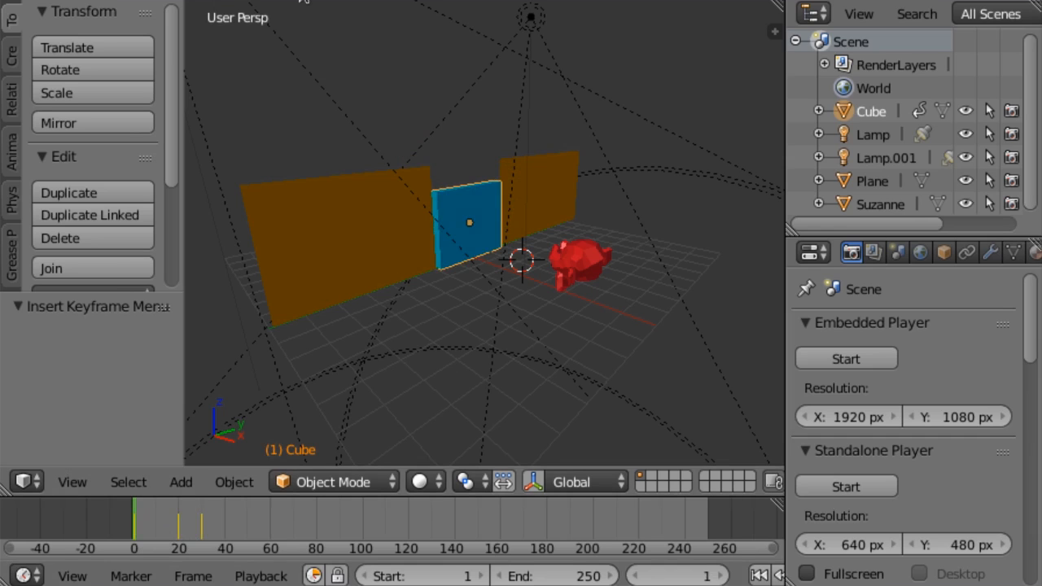
{"action": "left_click", "coordinate": [301, 1]}
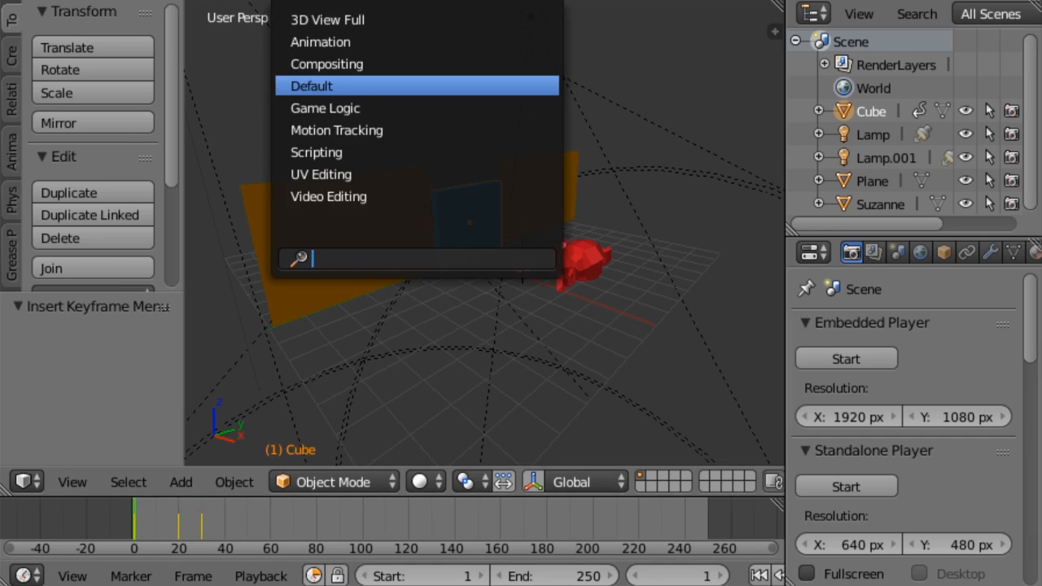
{"action": "left_click", "coordinate": [312, 107]}
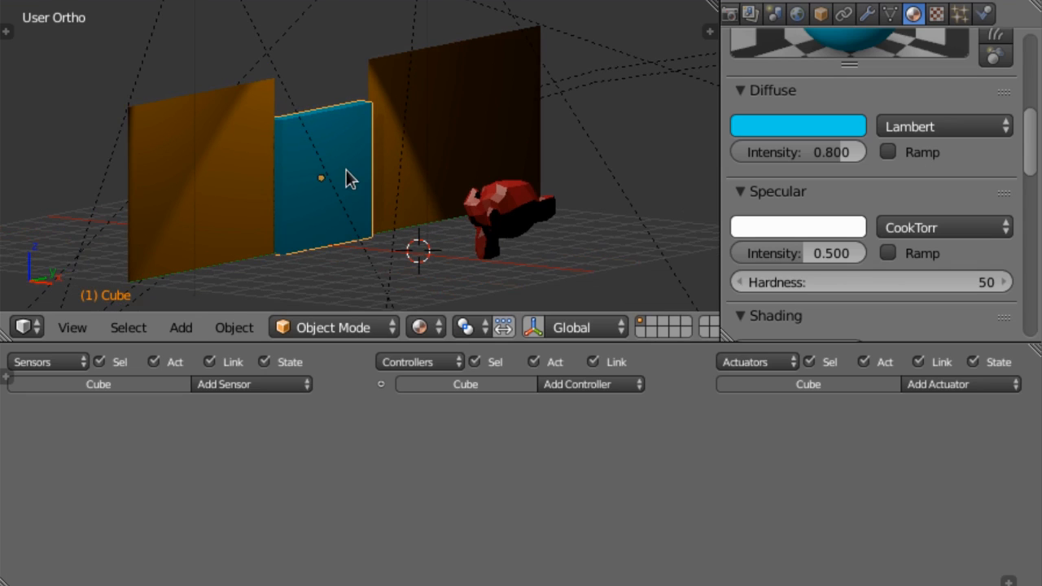
- Add a Keyboard sensor to the door's logic and assign the A key to it
{"action": "left_click", "coordinate": [293, 387]}
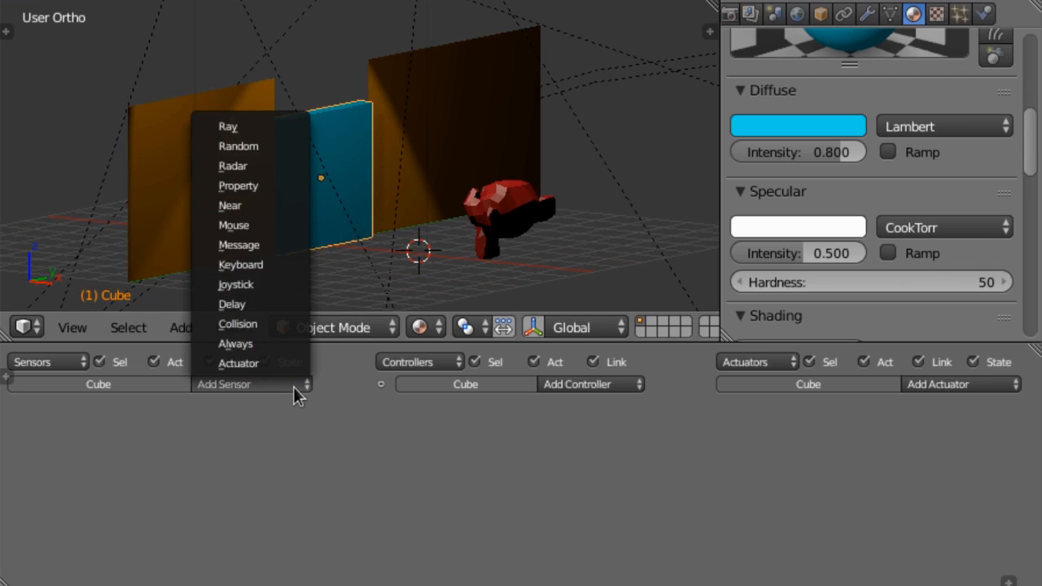
{"action": "left_click", "coordinate": [260, 264]}
{"action": "key", "text": "a"}
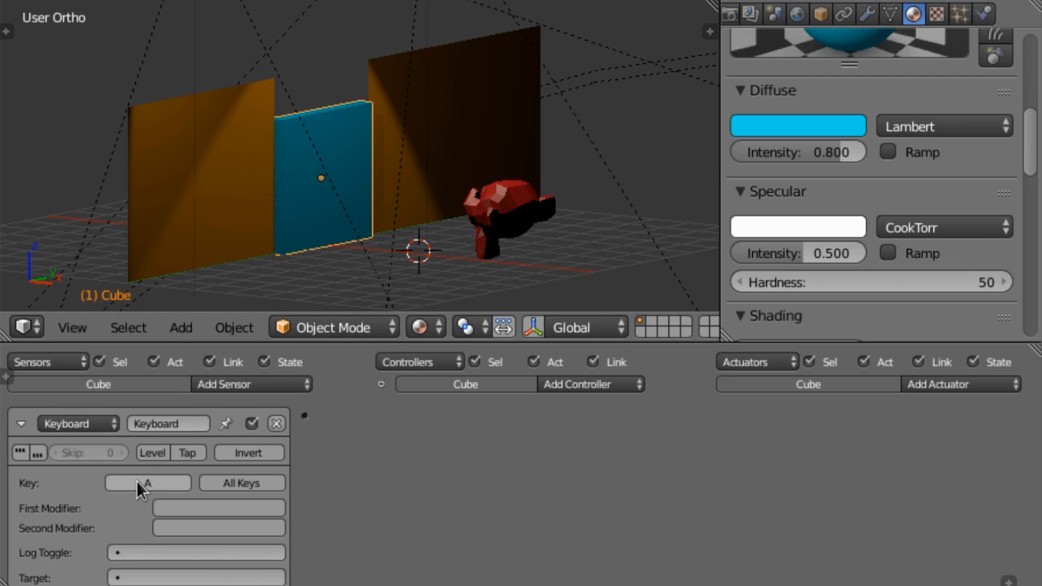
- Add an Action actuator to the door and link the Keyboard sensor to it through an And controller
{"action": "left_click", "coordinate": [987, 384]}
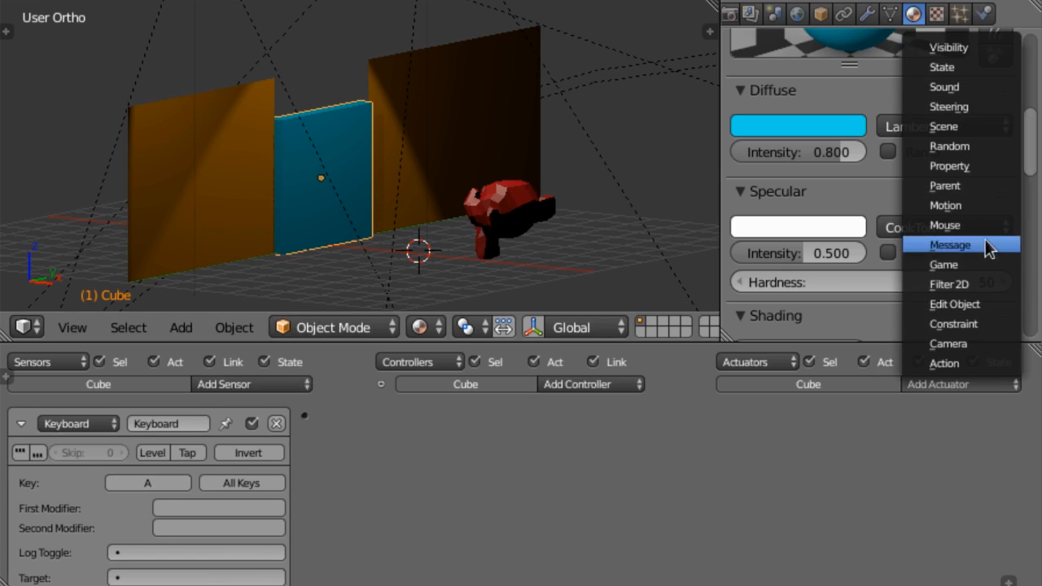
{"action": "left_click", "coordinate": [965, 364]}
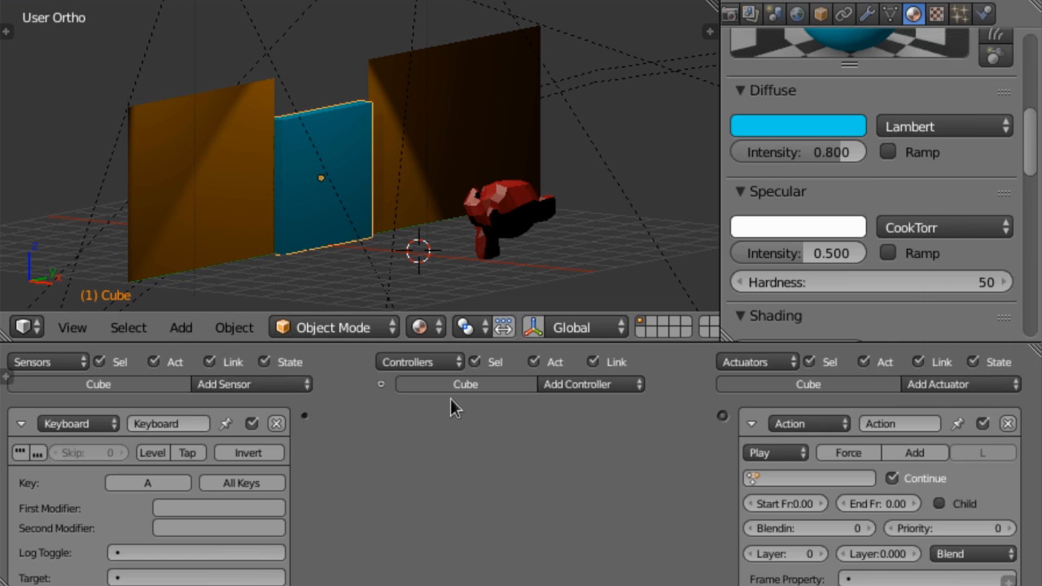
{"action": "left_click_drag", "start_coordinate": [308, 417], "coordinate": [727, 412]}
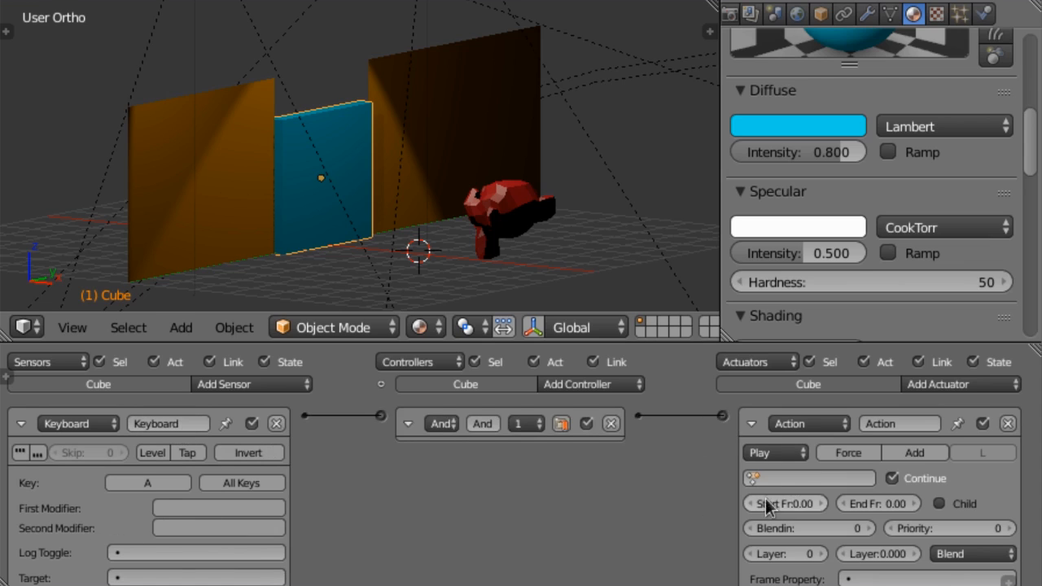
- Set the Action actuator to use CubeAction from frame 1 to frame 30 with the Play action type
{"action": "left_click", "coordinate": [828, 479]}
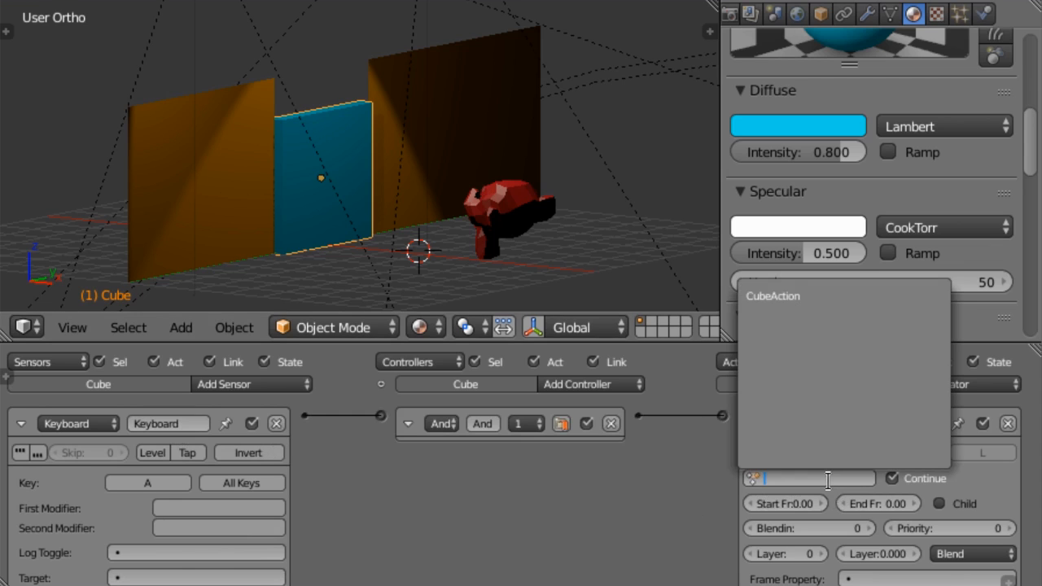
{"action": "left_click", "coordinate": [834, 295]}
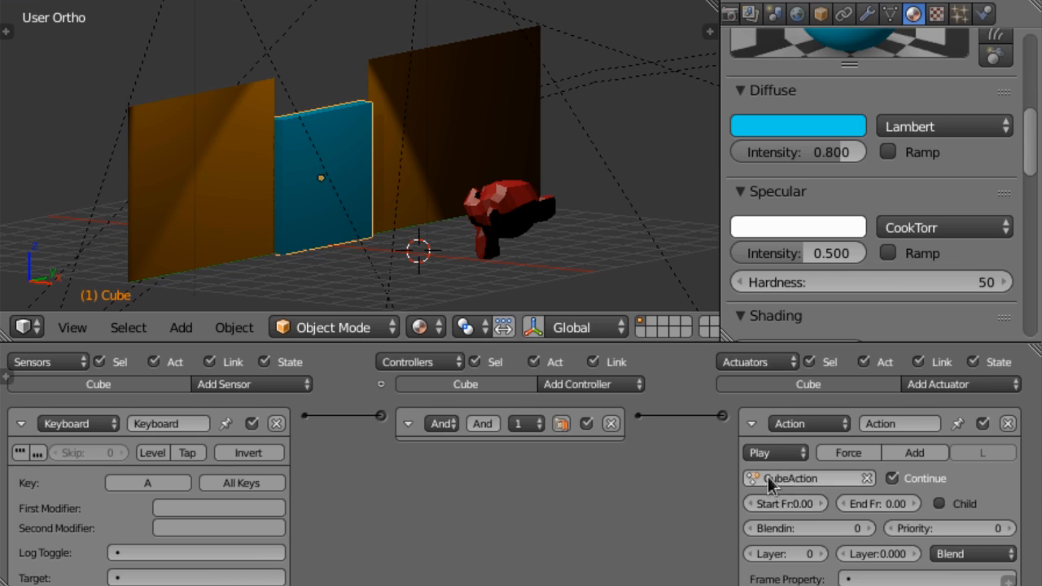
{"action": "left_click", "coordinate": [802, 502]}
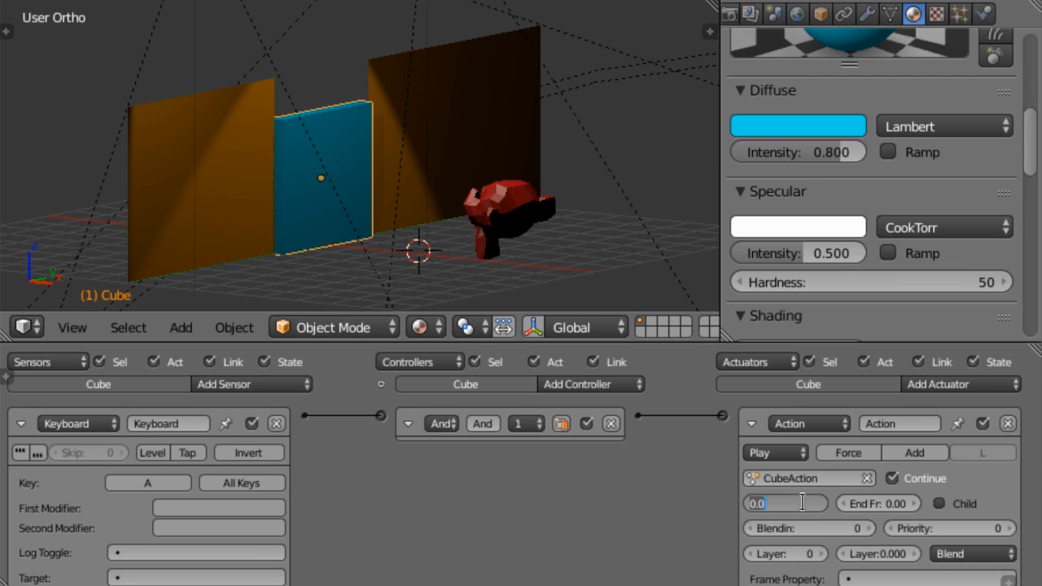
{"action": "type", "text": "1"}
{"action": "key", "text": "Return"}
{"action": "left_click", "coordinate": [900, 502]}
{"action": "type", "text": "3"}
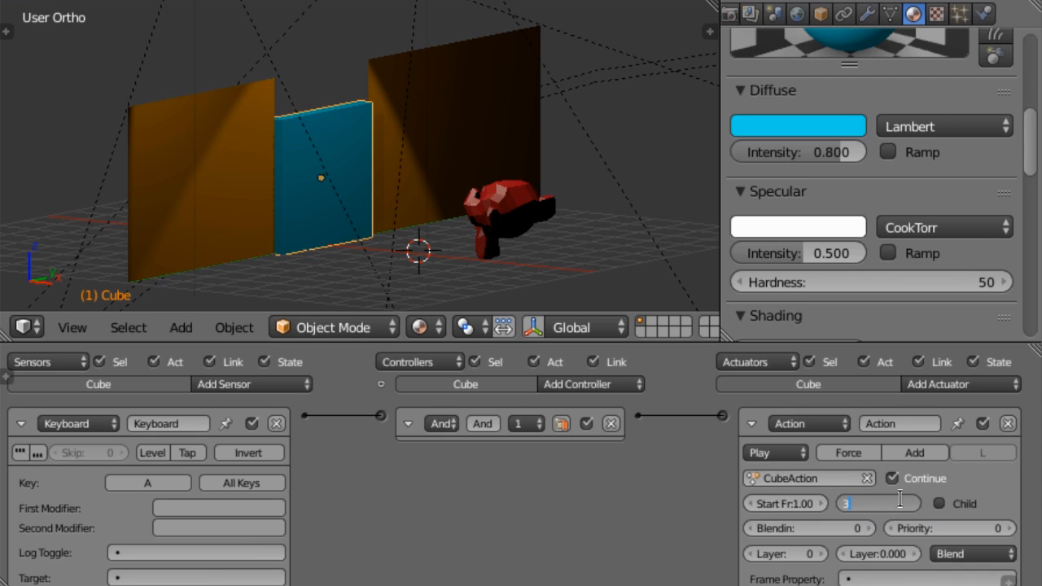
{"action": "type", "text": "0"}
{"action": "key", "text": "Return"}
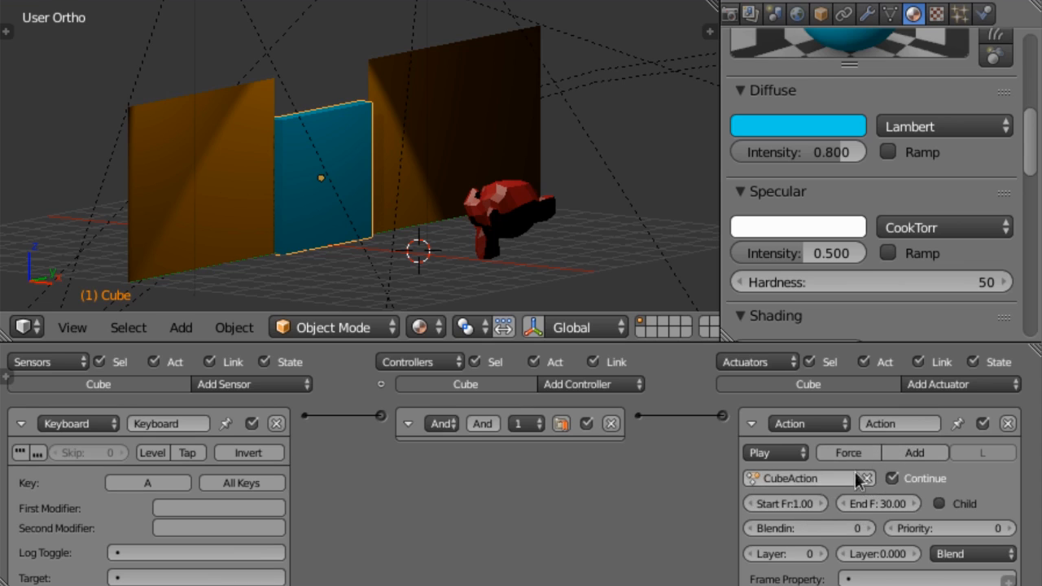
{"action": "left_click", "coordinate": [795, 449]}
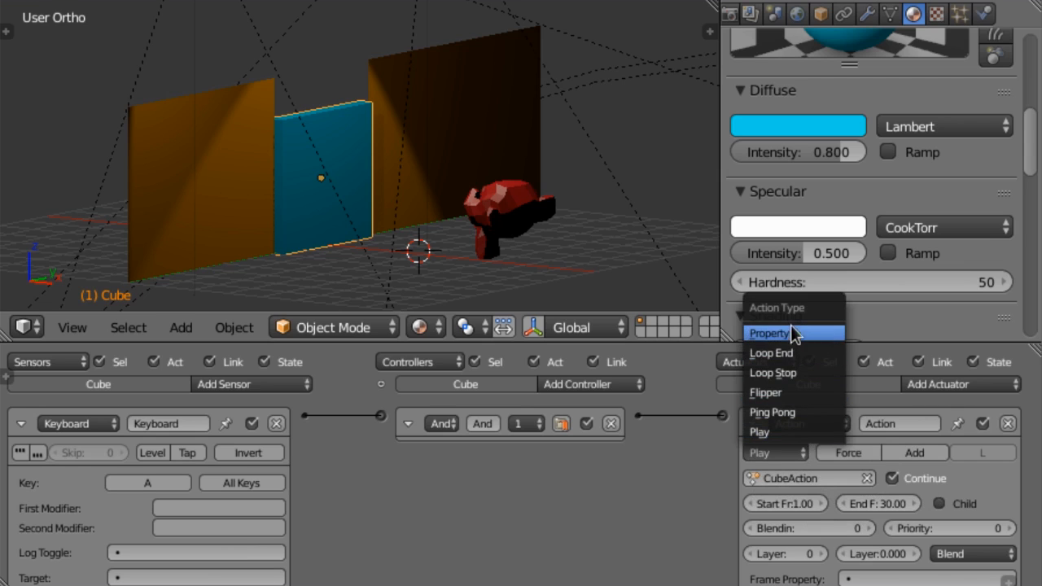
{"action": "left_click", "coordinate": [780, 431]}
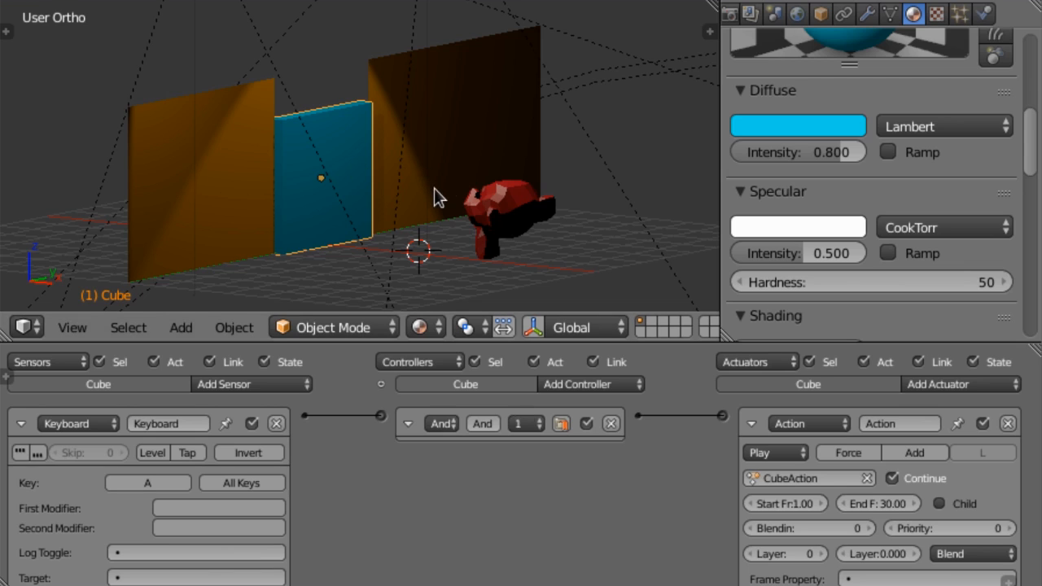
- Run the game, trigger the door's action repeatedly with the assigned key, and exit the game
{"action": "key", "text": "p"}
{"action": "key", "text": "a"}
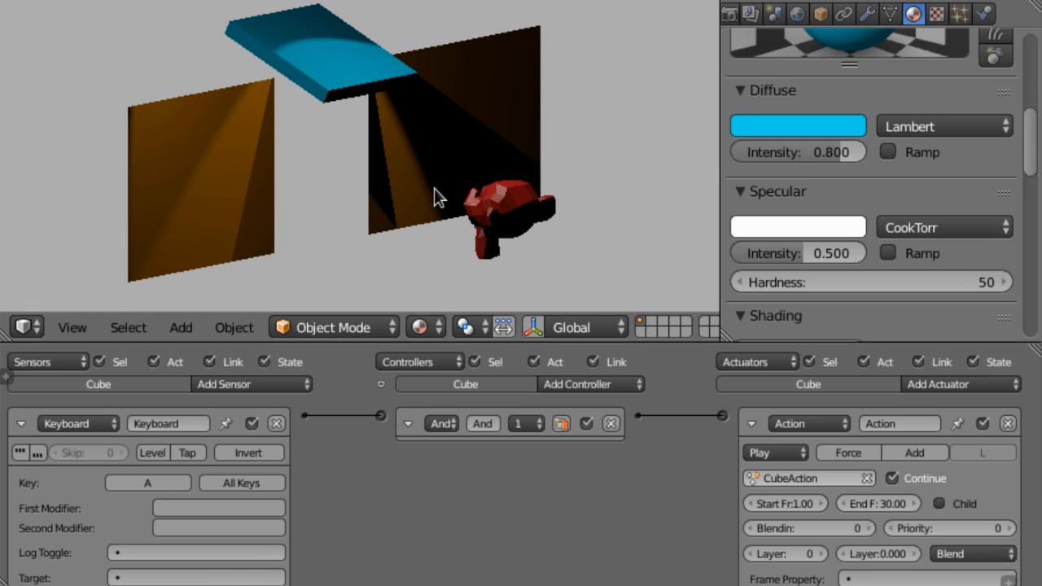
{"action": "key", "text": "a"}
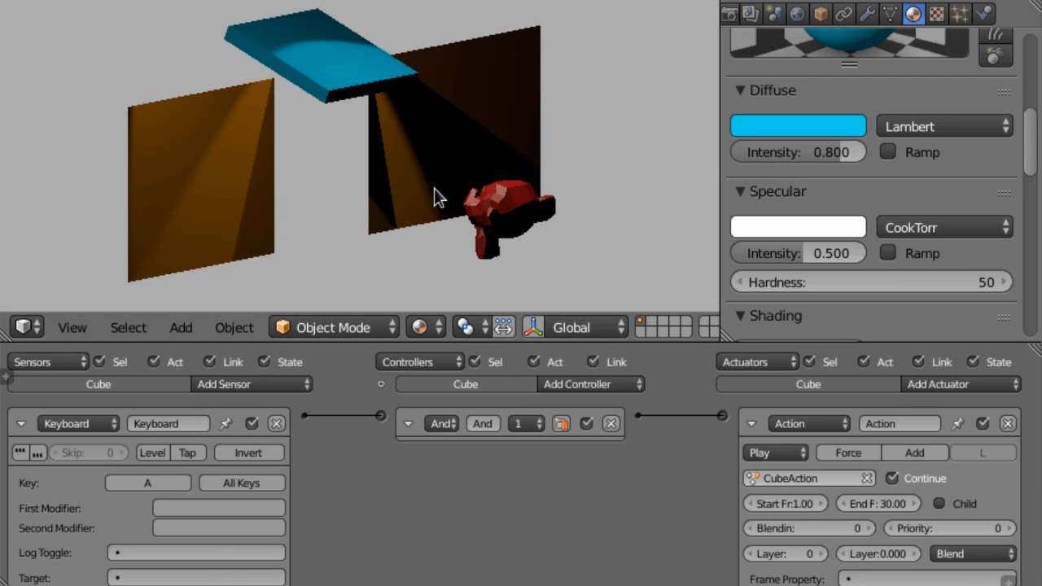
{"action": "key", "text": "a"}
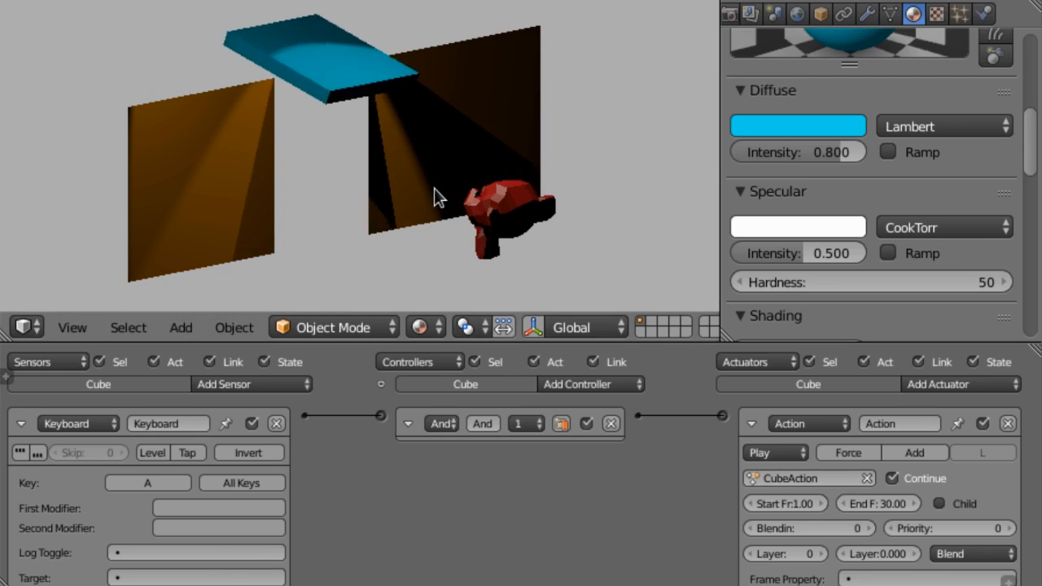
{"action": "key", "text": "a"}
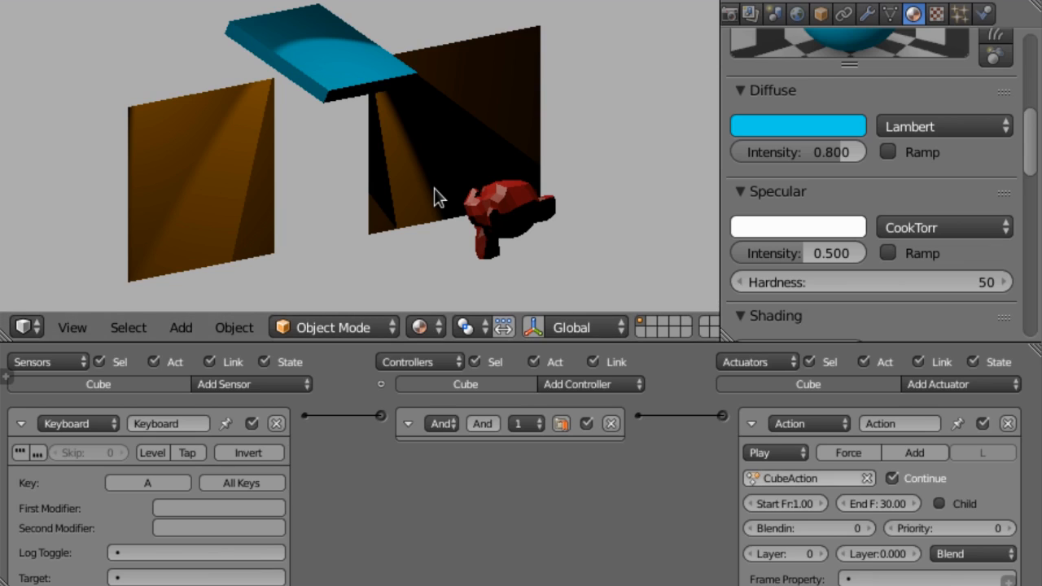
{"action": "key", "text": "a"}
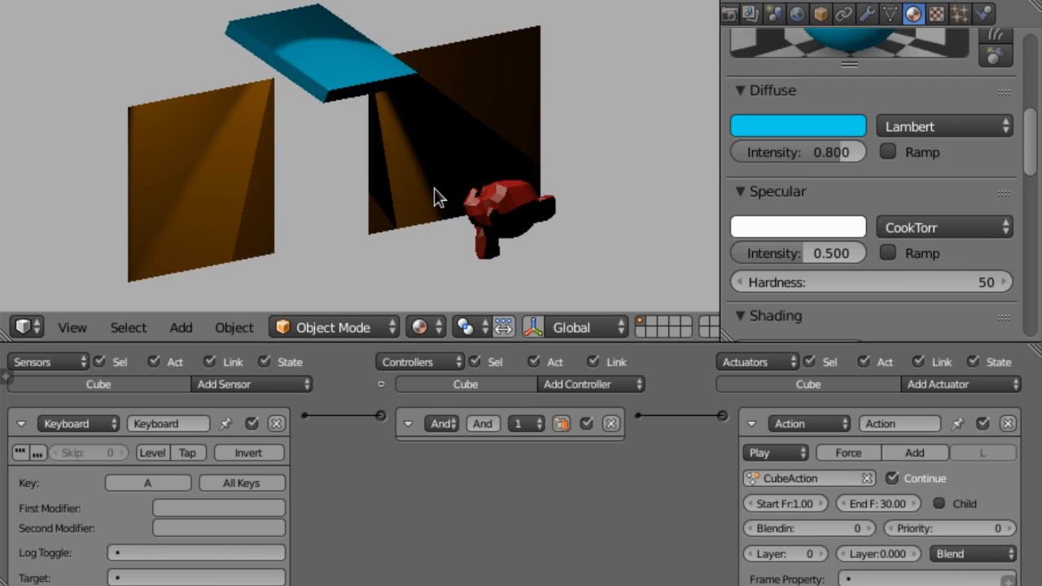
{"action": "key", "text": "a"}
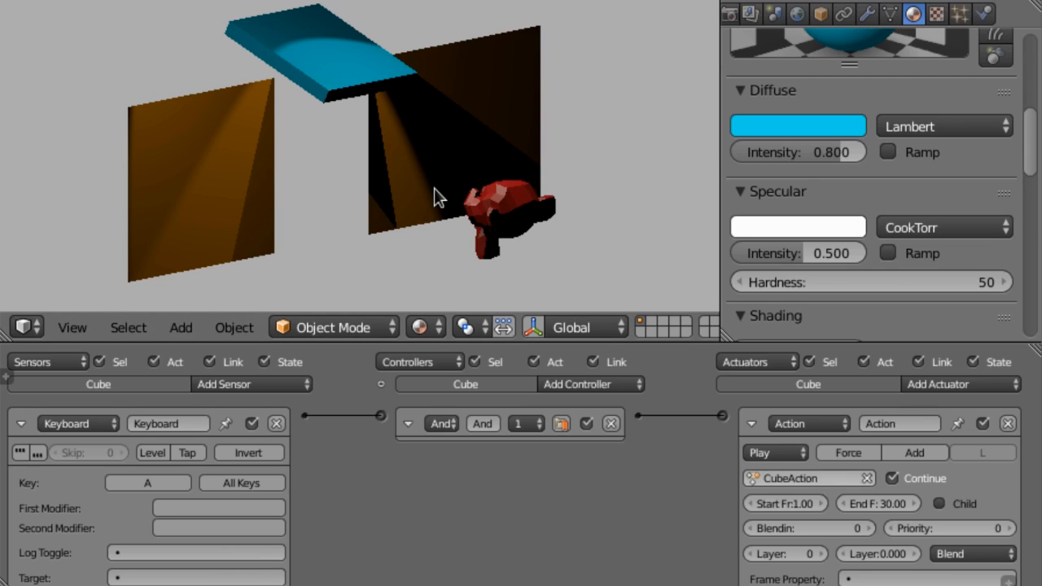
{"action": "key", "text": "Escape"}
- Change the actuator's action type to Ping Pong and test the door's movement in the game
{"action": "left_click", "coordinate": [777, 453]}
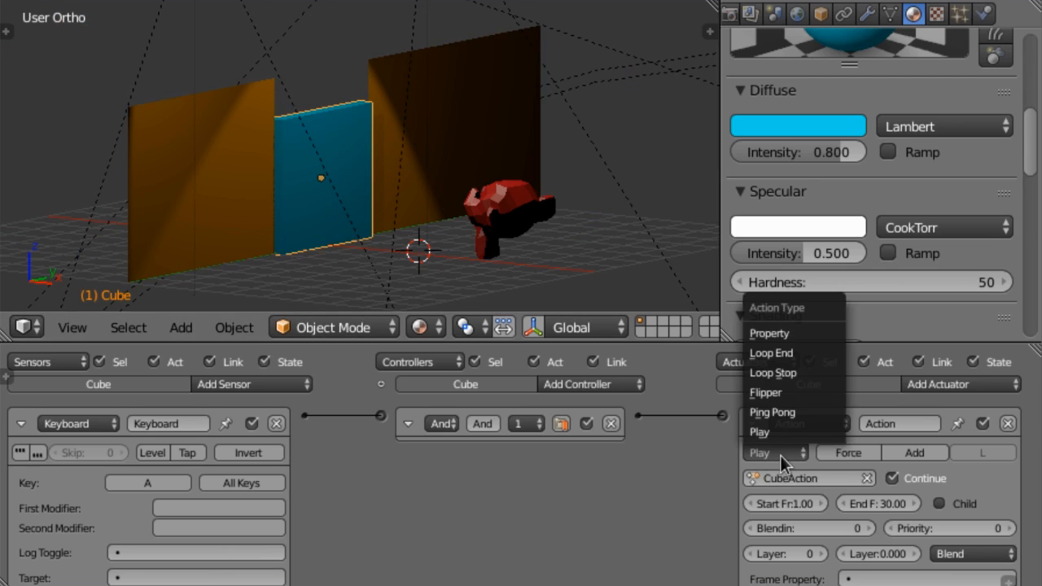
{"action": "left_click", "coordinate": [790, 412]}
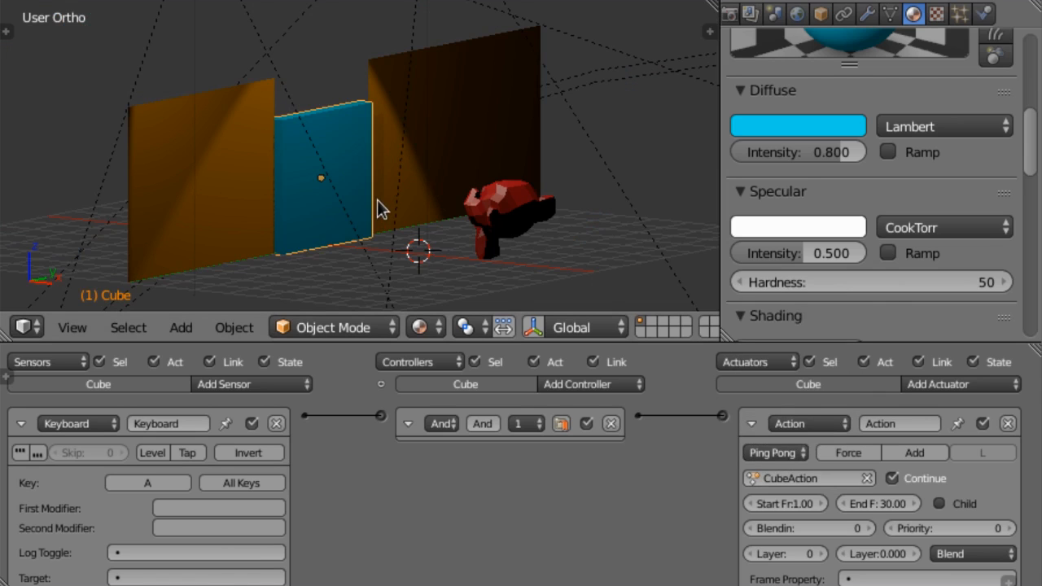
{"action": "key", "text": "p"}
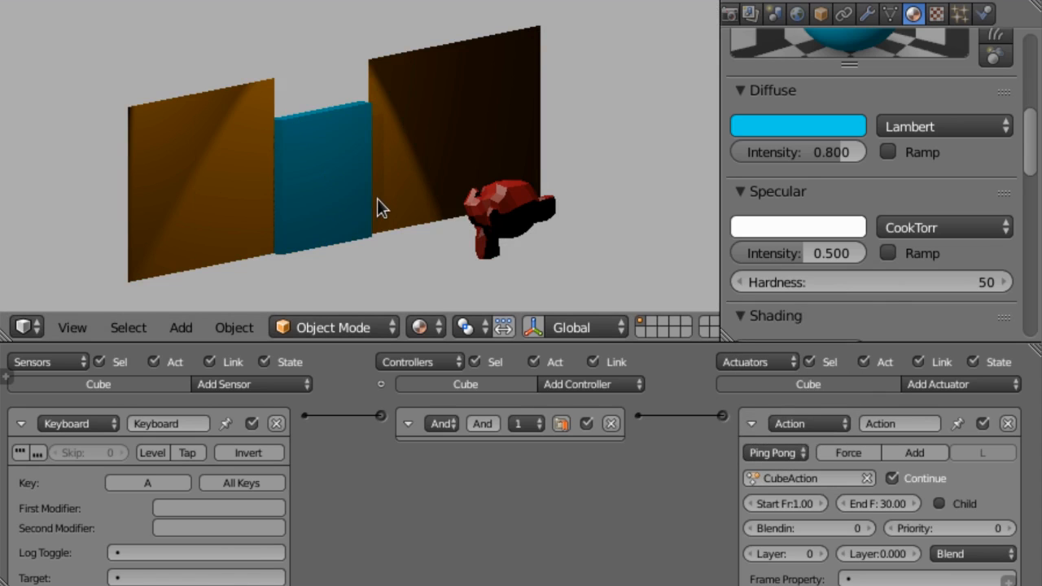
{"action": "key", "text": "a"}
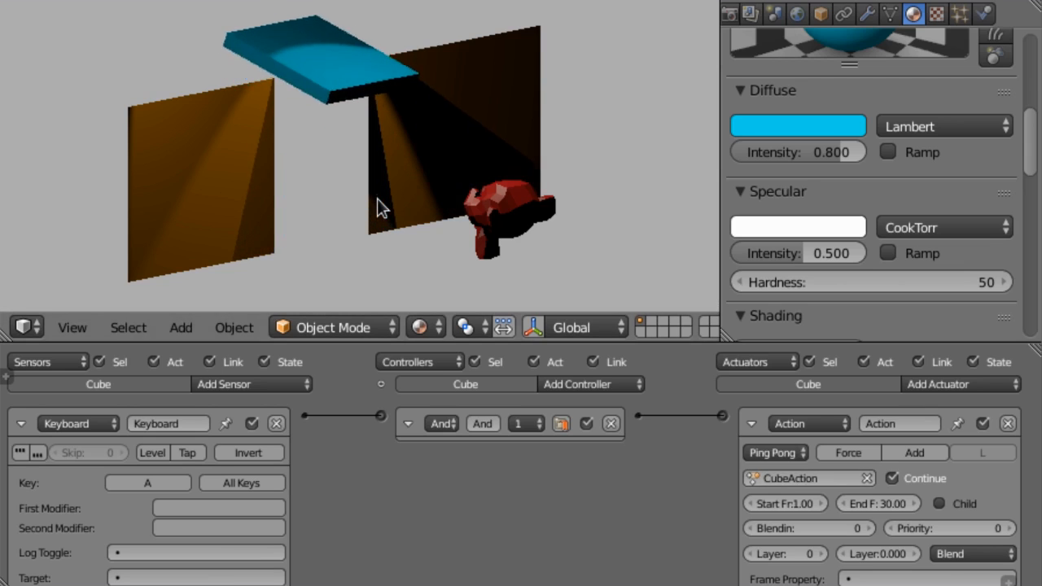
{"action": "key", "text": "Escape"}
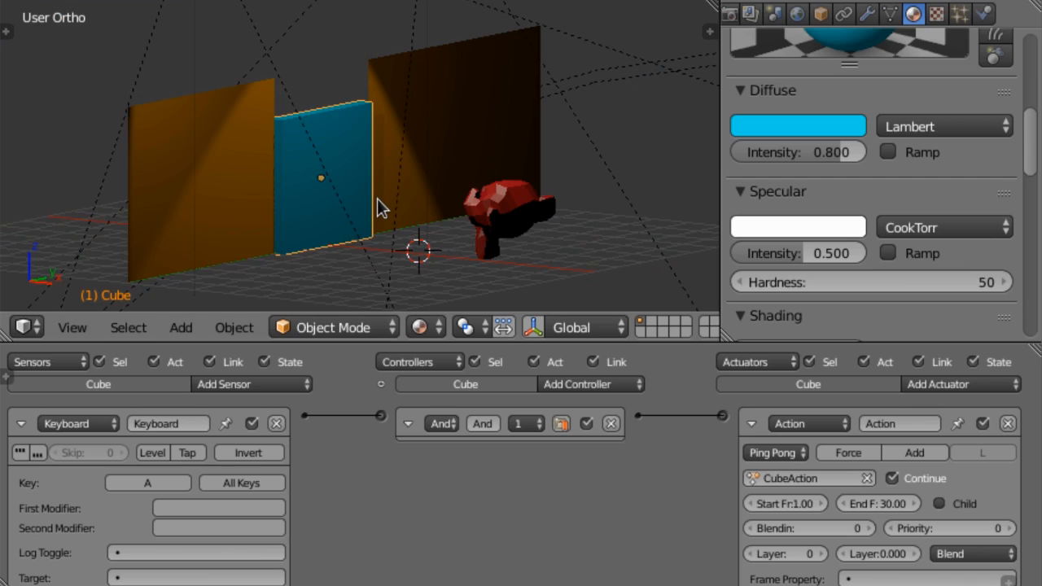
- Change the actuator's action type to Flipper and run the game to test opening and closing the door
{"action": "left_click", "coordinate": [790, 452]}
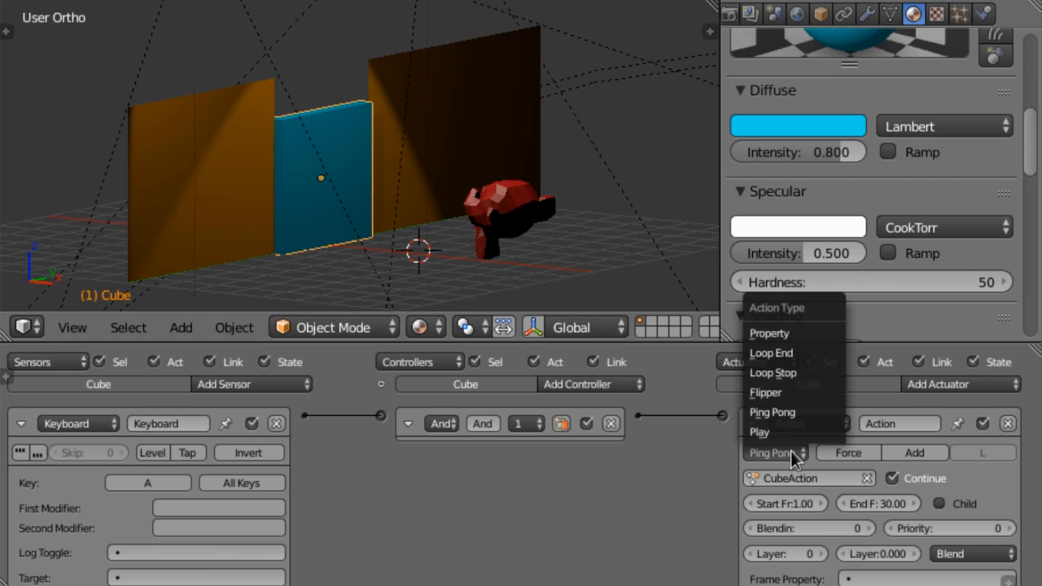
{"action": "left_click", "coordinate": [787, 395]}
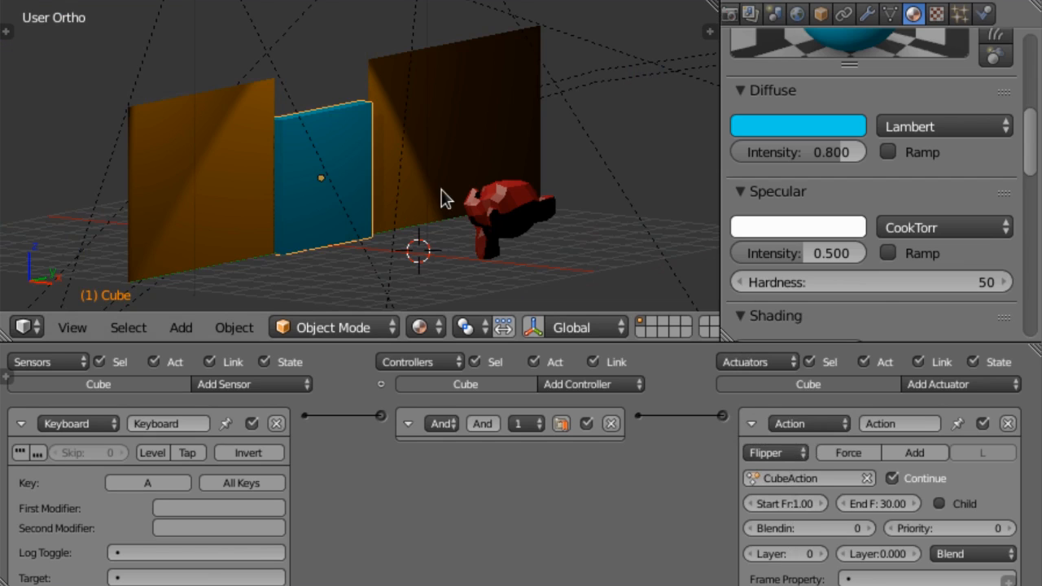
{"action": "key", "text": "p"}
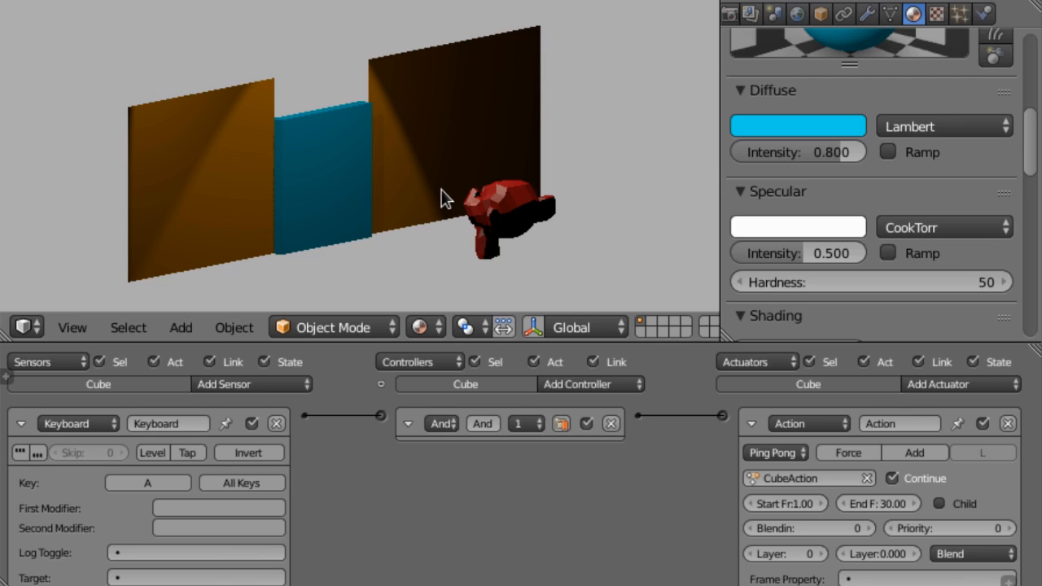
{"action": "key", "text": "a"}
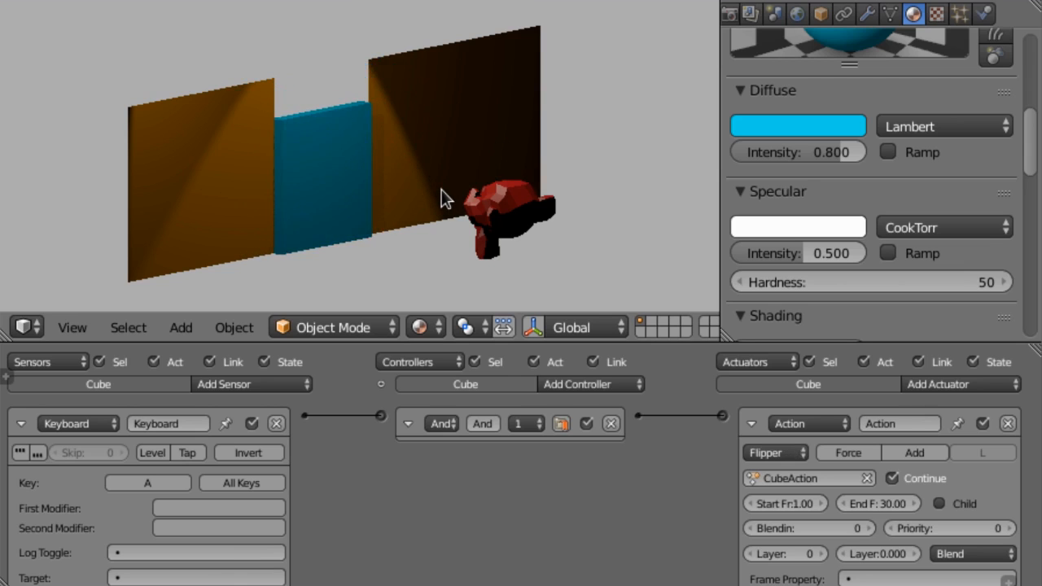
{"action": "key", "text": "a"}
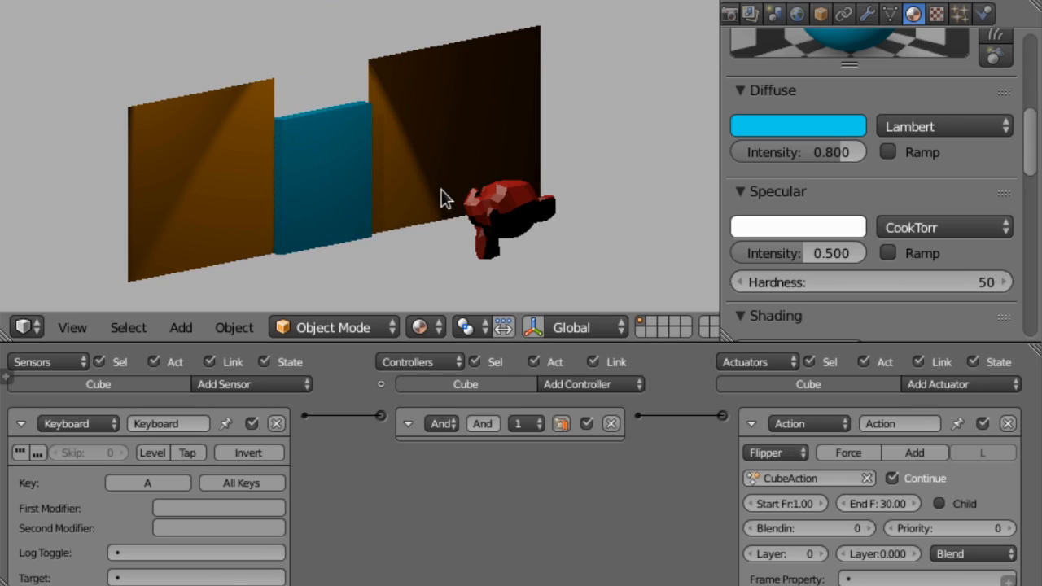
- Change the Action actuator's type to Loop Stop and run the game, triggering the door repeatedly with the A key
{"action": "key", "text": "Escape"}
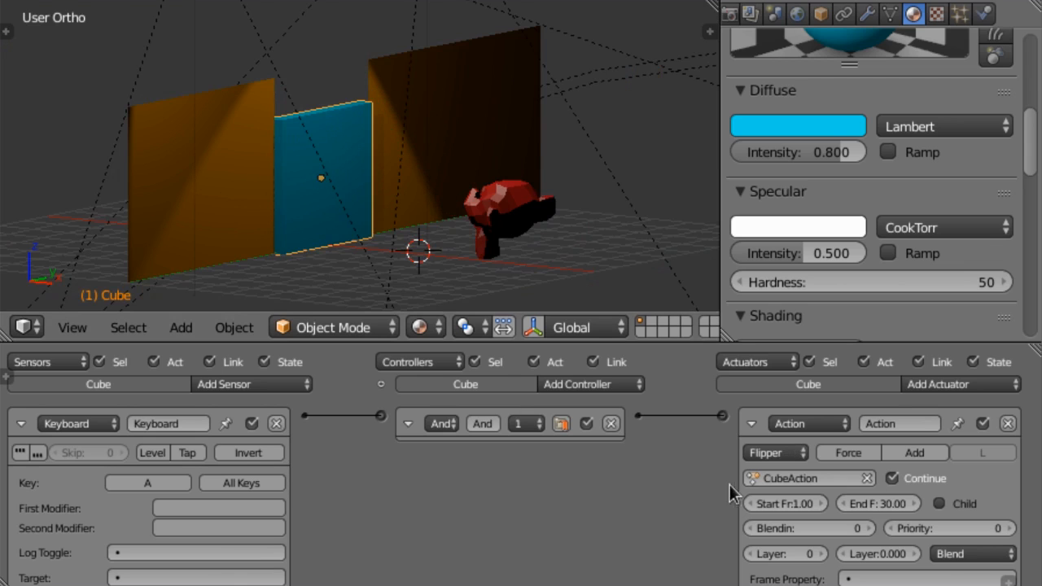
{"action": "left_click", "coordinate": [771, 454]}
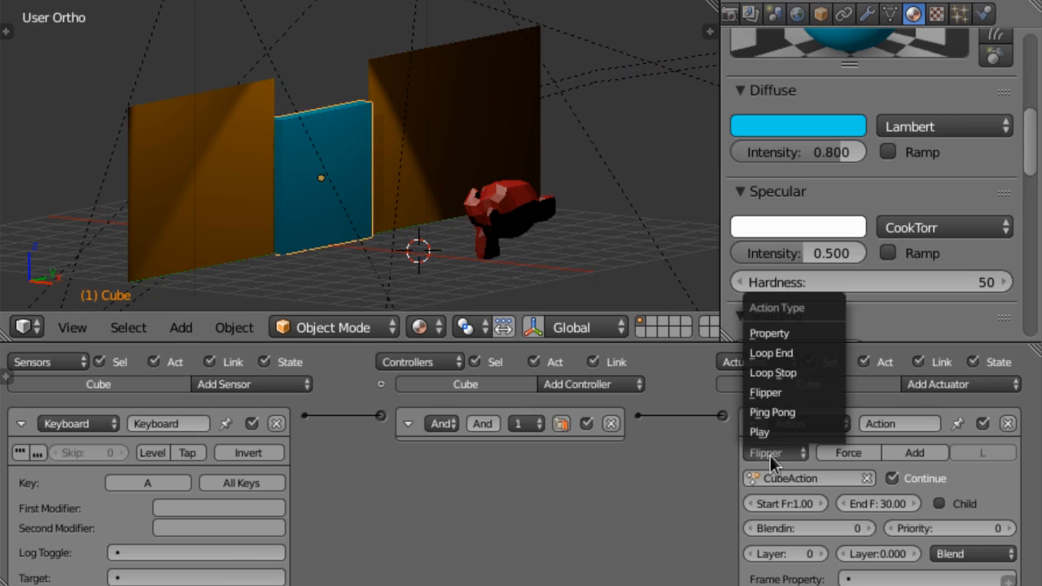
{"action": "left_click", "coordinate": [789, 373]}
{"action": "key", "text": "p"}
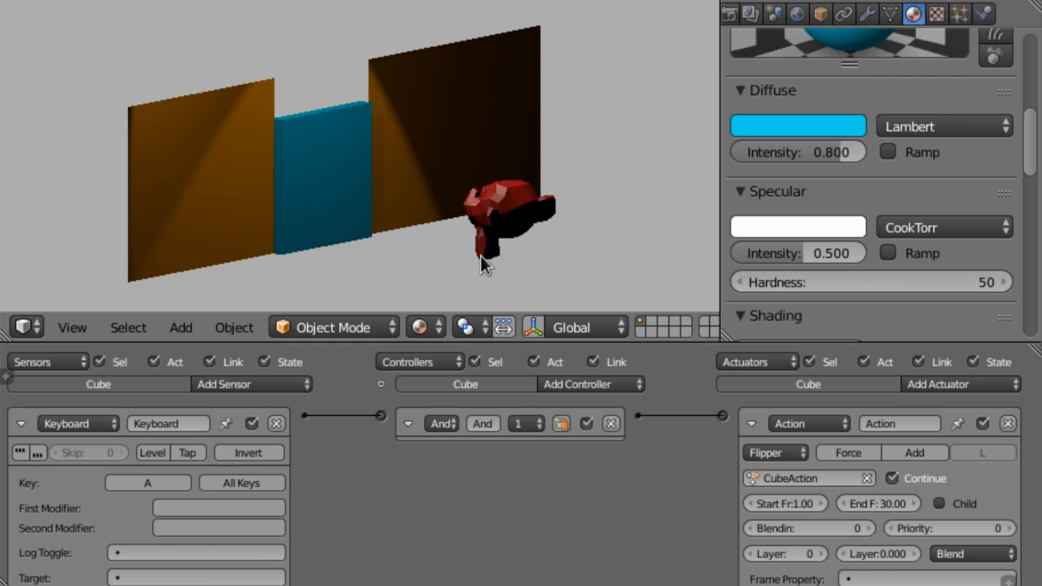
{"action": "key", "text": "a"}
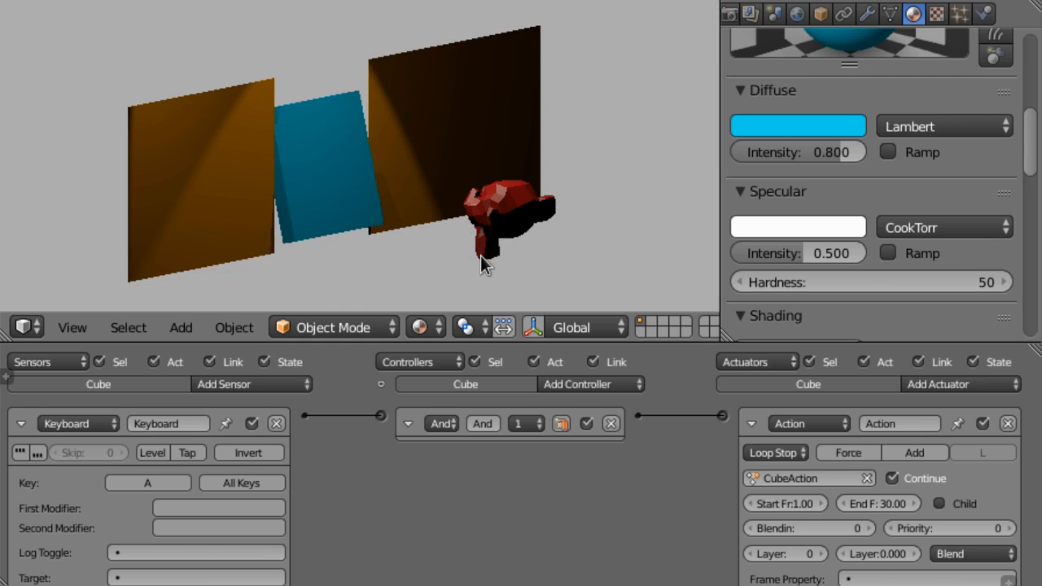
{"action": "key", "text": "a"}
{"action": "key", "text": "a"}
{"action": "key", "text": "a"}
{"action": "key", "text": "a"}
{"action": "key", "text": "a"}
{"action": "key", "text": "a"}
{"action": "key", "text": "a"}
{"action": "key", "text": "a"}
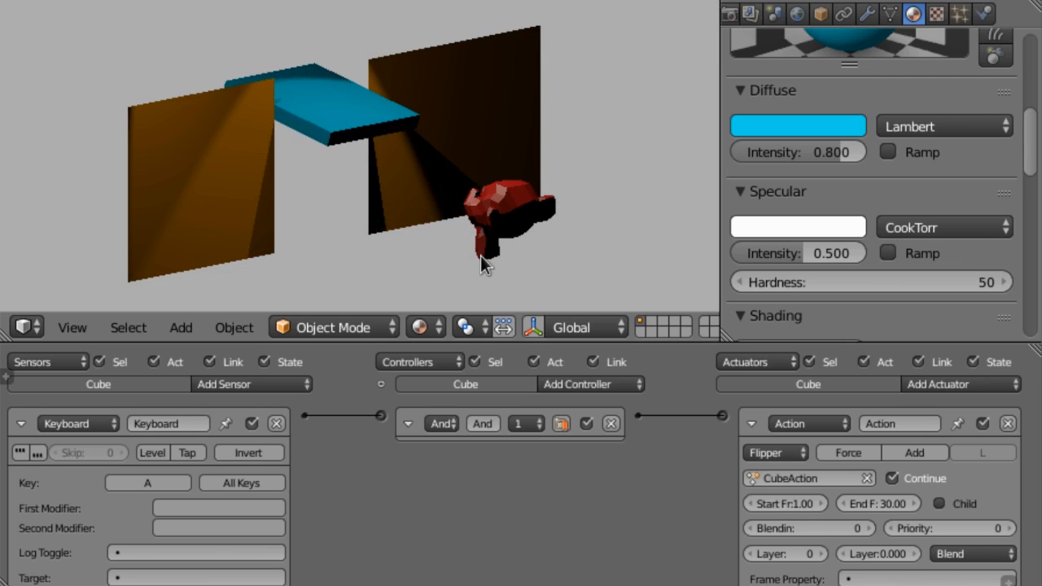
{"action": "key", "text": "a"}
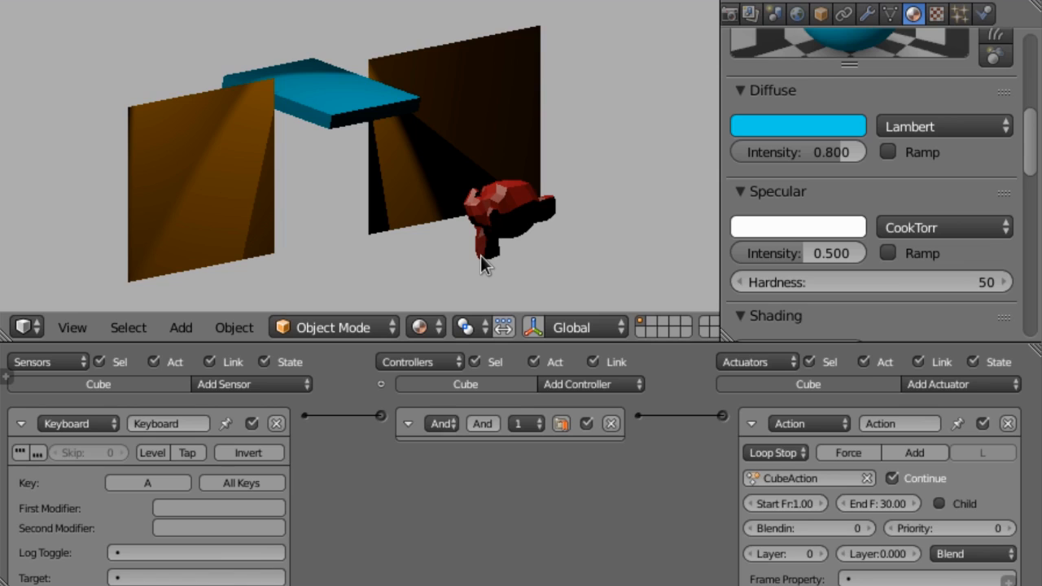
{"action": "key", "text": "a"}
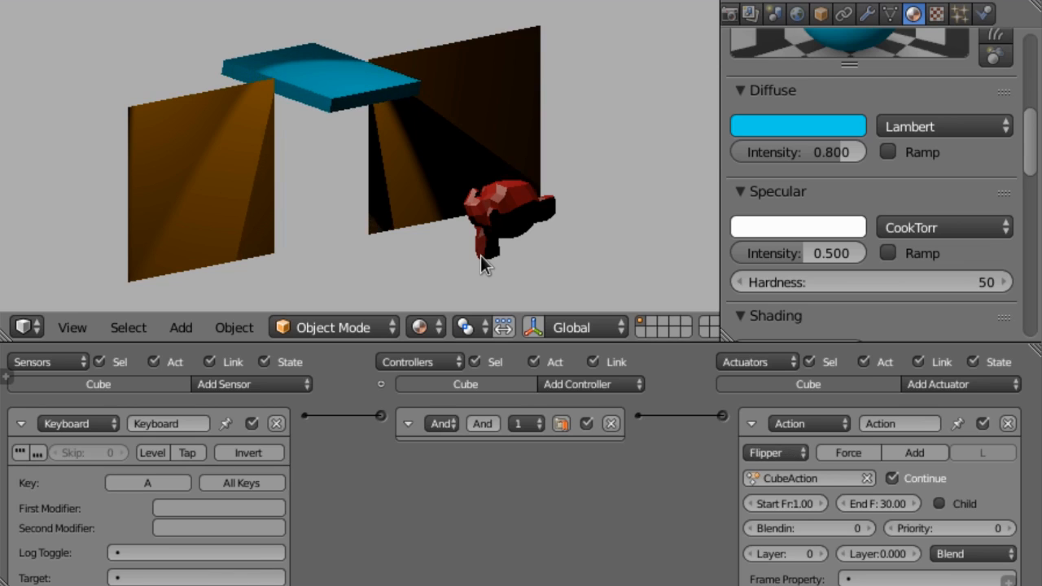
{"action": "key", "text": "a"}
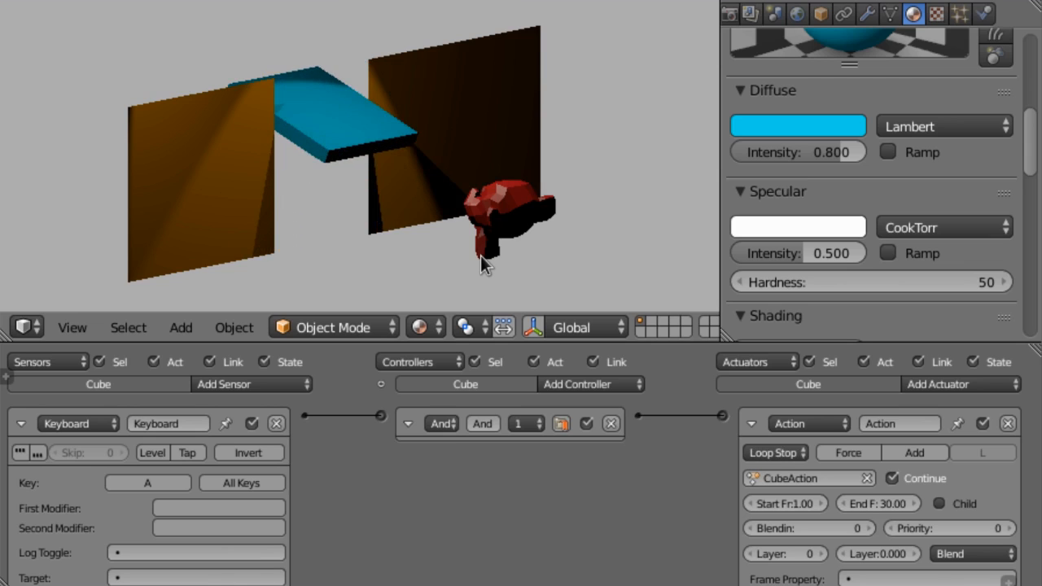
{"action": "key", "text": "a"}
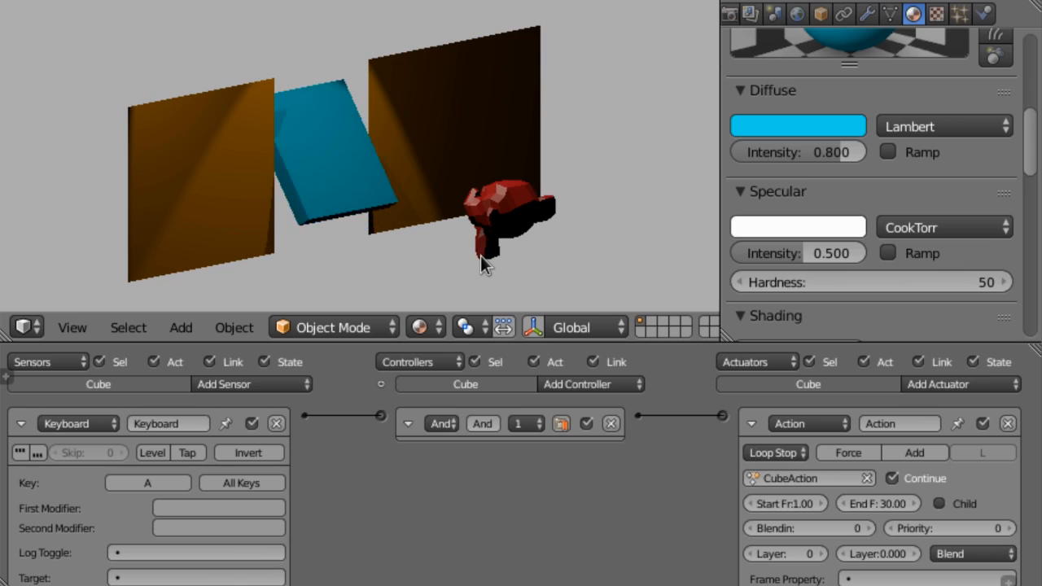
{"action": "key", "text": "Escape"}
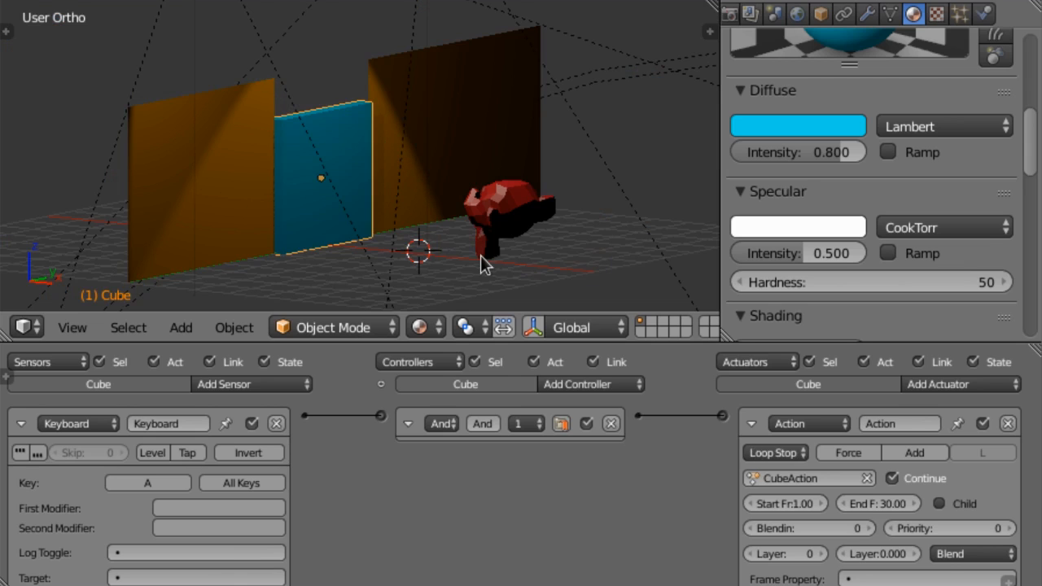
- Change the Action actuator's type to Loop End and test the door's movement in the game
{"action": "left_click", "coordinate": [795, 453]}
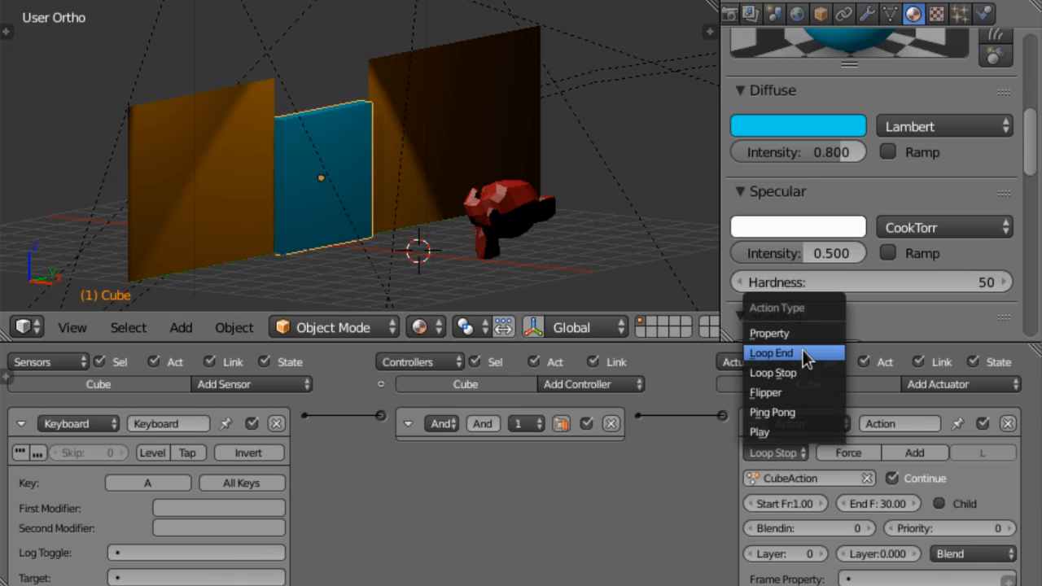
{"action": "left_click", "coordinate": [778, 353]}
{"action": "key", "text": "p"}
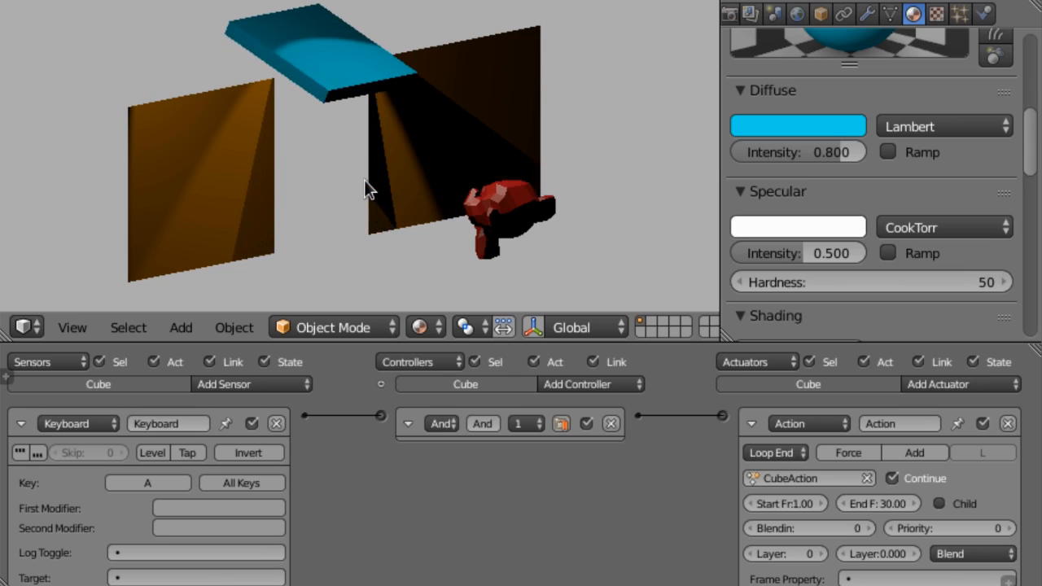
{"action": "key", "text": "Escape"}
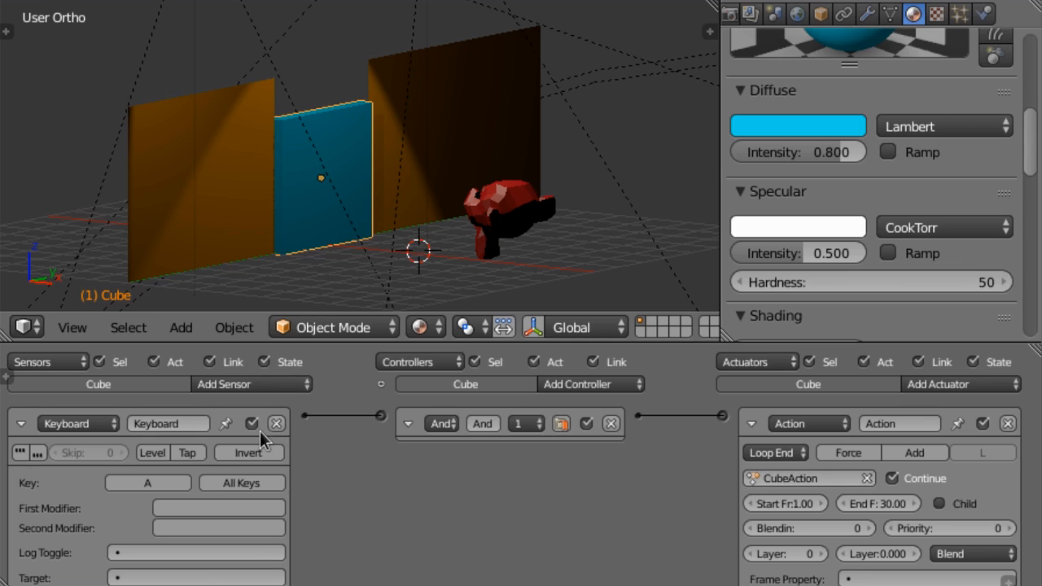
- Set the Action actuator's type back to Flipper and remove the door's Keyboard sensor
{"action": "left_click", "coordinate": [788, 456]}
{"action": "left_click", "coordinate": [811, 392]}
{"action": "left_click_drag", "start_coordinate": [348, 391], "coordinate": [340, 461], "text": "ctrl"}
{"action": "left_click", "coordinate": [277, 423]}
{"action": "left_click", "coordinate": [984, 13]}
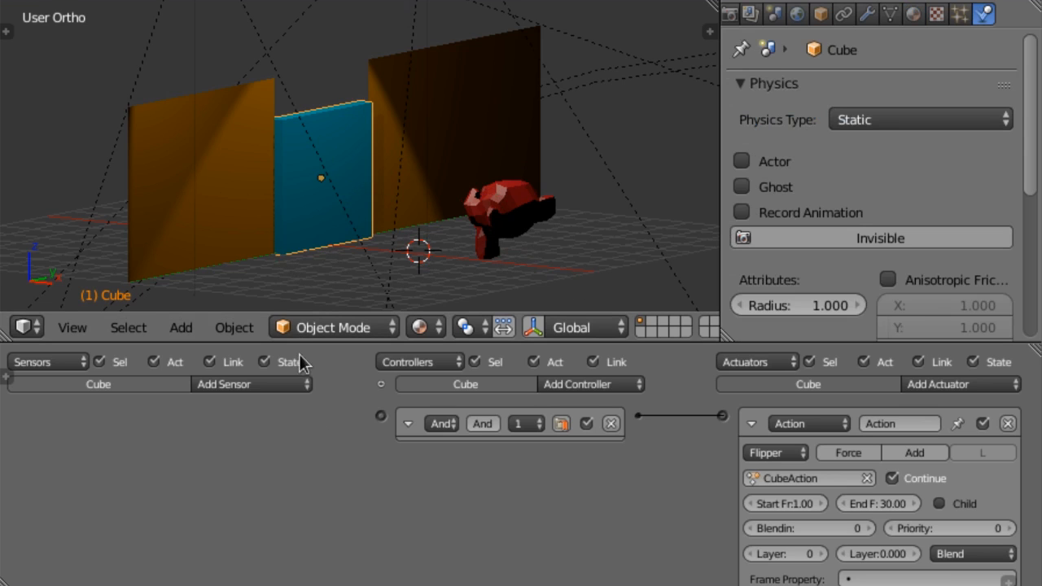
- Add a Near sensor to the door that reacts to objects with the property mono
{"action": "left_click", "coordinate": [288, 380]}
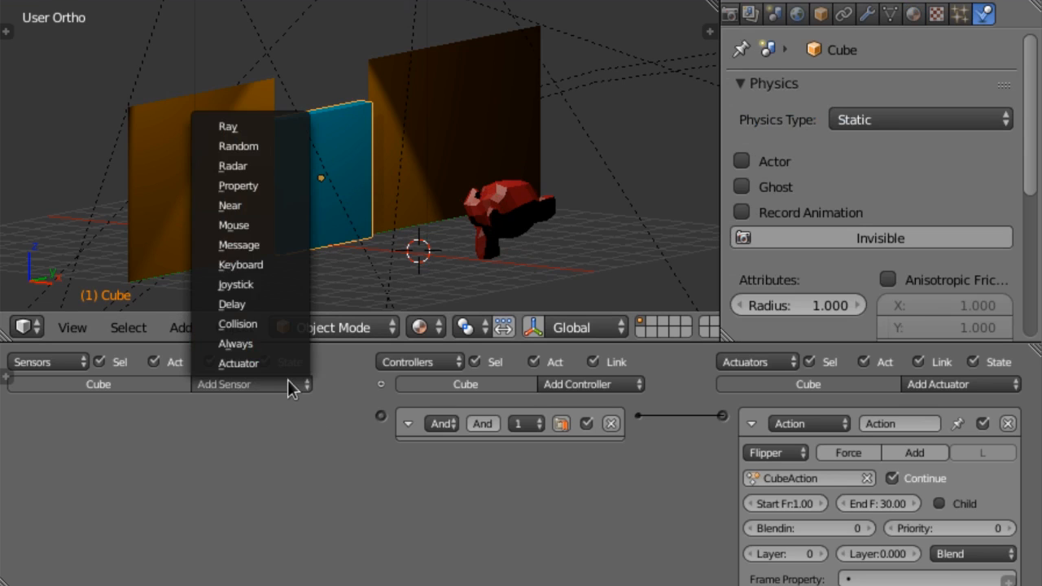
{"action": "left_click", "coordinate": [277, 205]}
{"action": "left_click", "coordinate": [132, 481]}
{"action": "type", "text": "mono"}
{"action": "key", "text": "Return"}
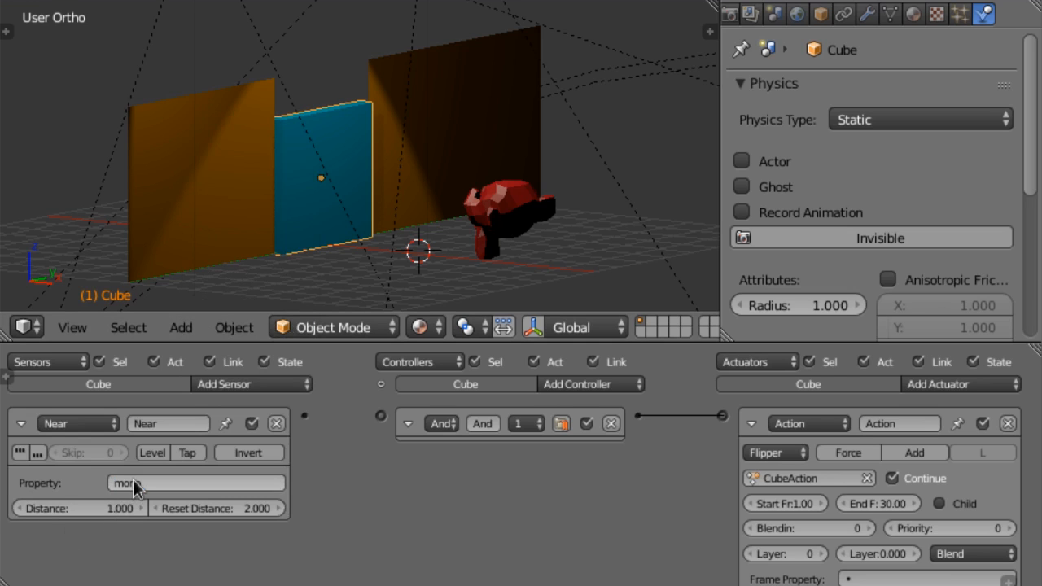
- Set the Near sensor's distance to 2 and its reset distance to 5
{"action": "left_click", "coordinate": [111, 509]}
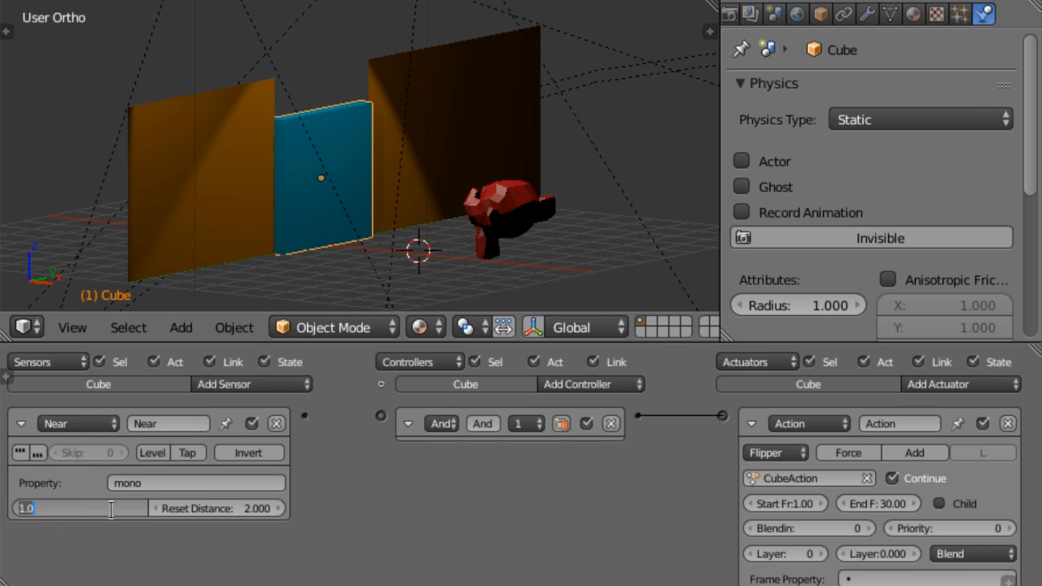
{"action": "type", "text": "2"}
{"action": "key", "text": "Return"}
{"action": "left_click", "coordinate": [255, 508]}
{"action": "type", "text": "5"}
{"action": "key", "text": "Return"}
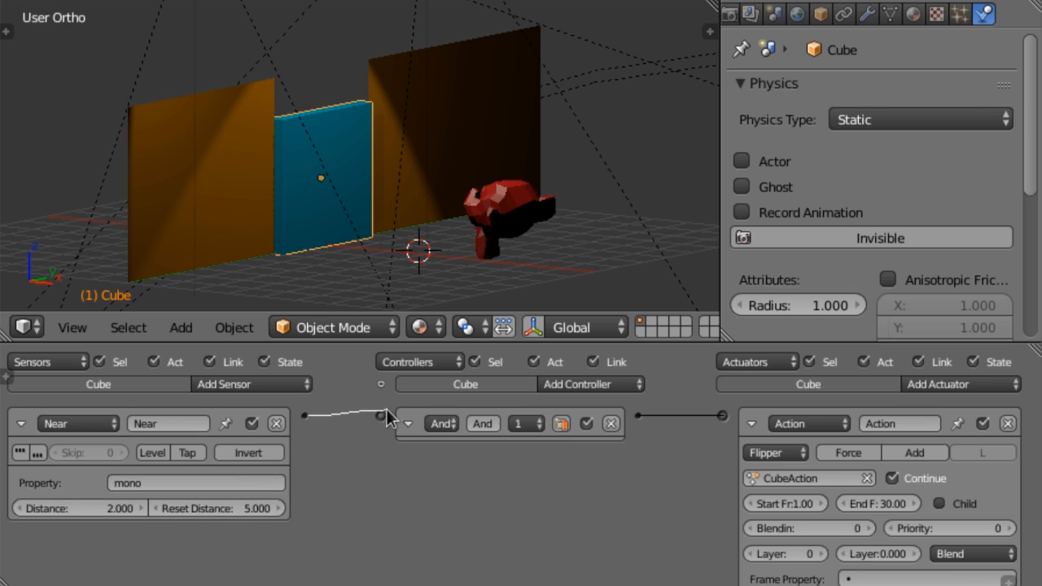
- Link the Near sensor to the door's existing And controller
{"action": "left_click_drag", "start_coordinate": [388, 413], "coordinate": [388, 413]}
{"action": "left_click_drag", "start_coordinate": [301, 415], "coordinate": [380, 415]}
{"action": "left_click_drag", "start_coordinate": [377, 418], "coordinate": [380, 416]}
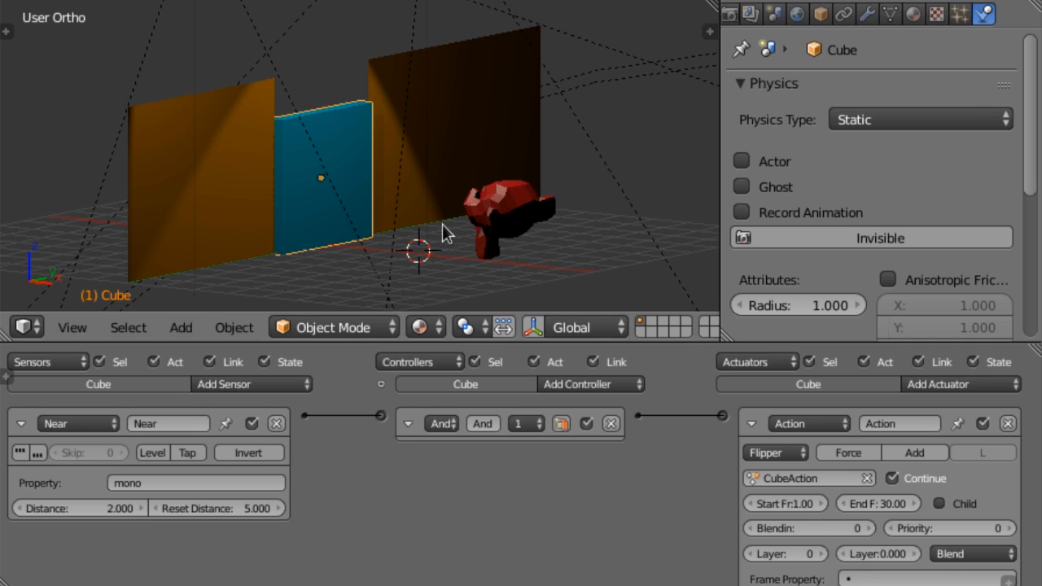
- Run the game and move the monkey toward, through and away from the door to test the proximity-triggered opening and closing
{"action": "left_click", "coordinate": [471, 201]}
{"action": "key", "text": "p"}
{"action": "key", "text": "Up"}
{"action": "key", "text": "Up"}
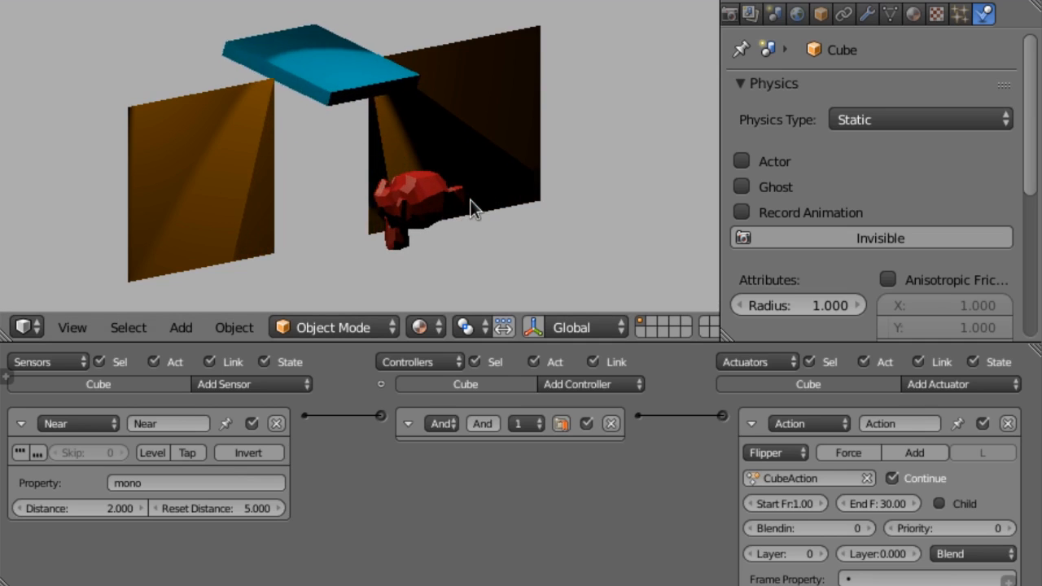
{"action": "key", "text": "Up"}
{"action": "key", "text": "Up"}
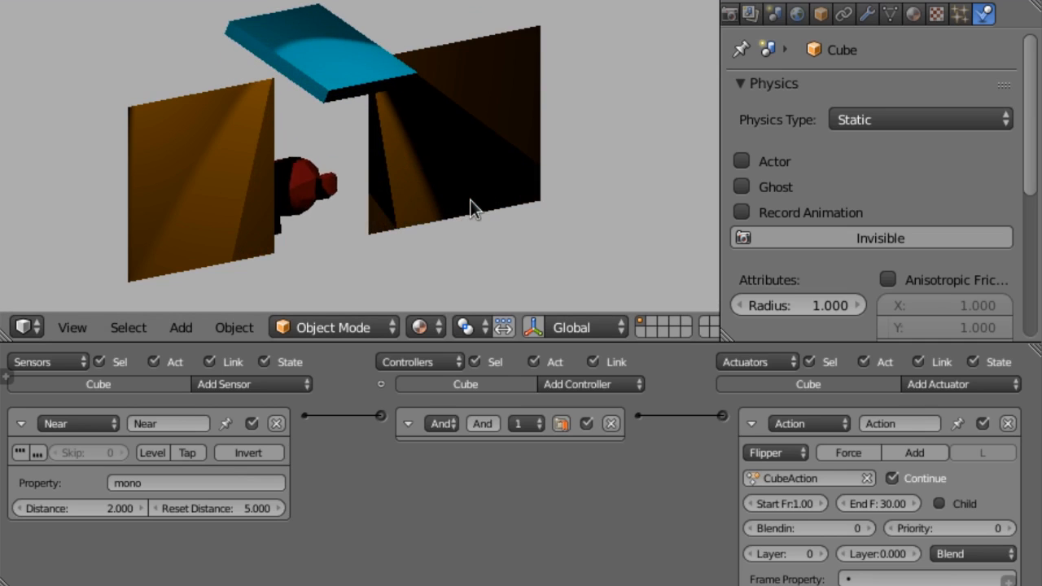
{"action": "key", "text": "Up"}
{"action": "key", "text": "Down"}
{"action": "key", "text": "Down"}
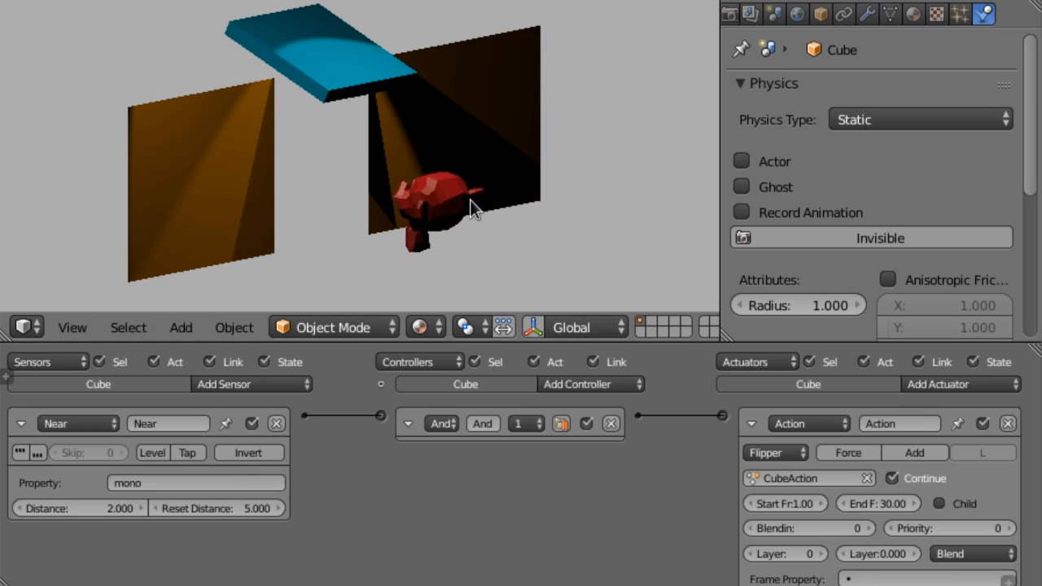
{"action": "key", "text": "Up"}
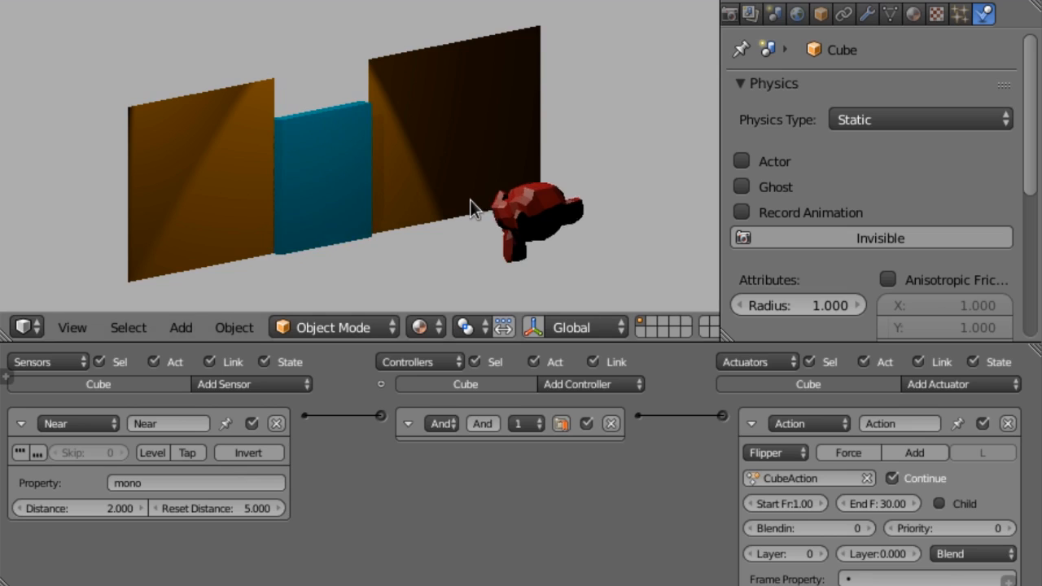
{"action": "key", "text": "Up"}
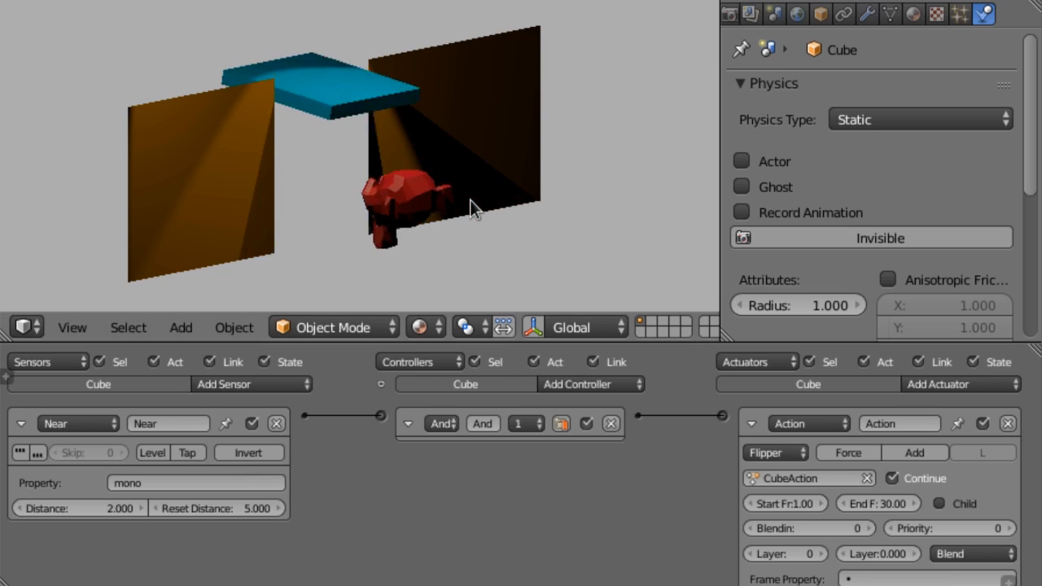
{"action": "key", "text": "Up"}
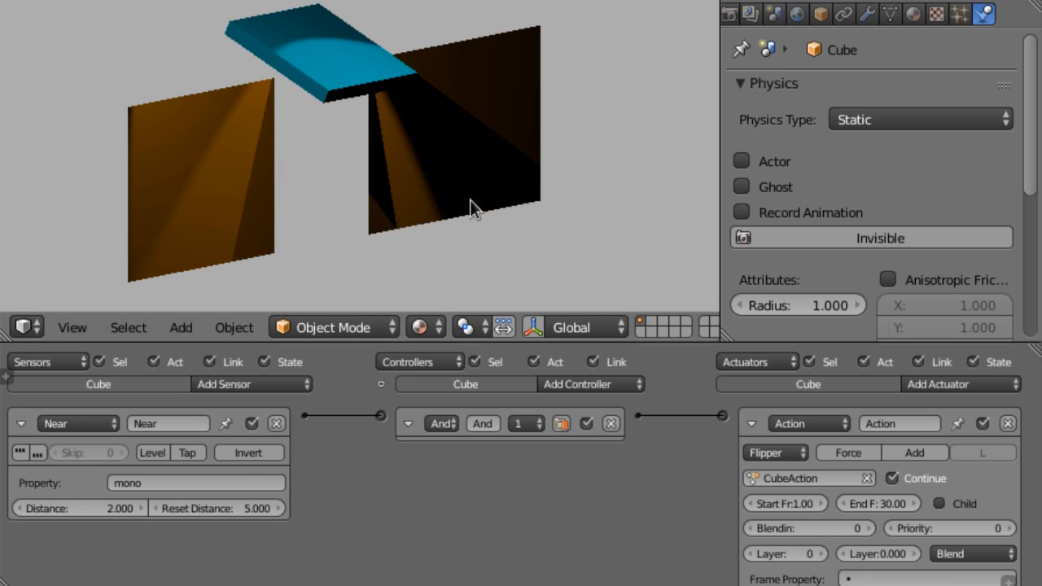
{"action": "key", "text": "Up"}
{"action": "key", "text": "Left"}
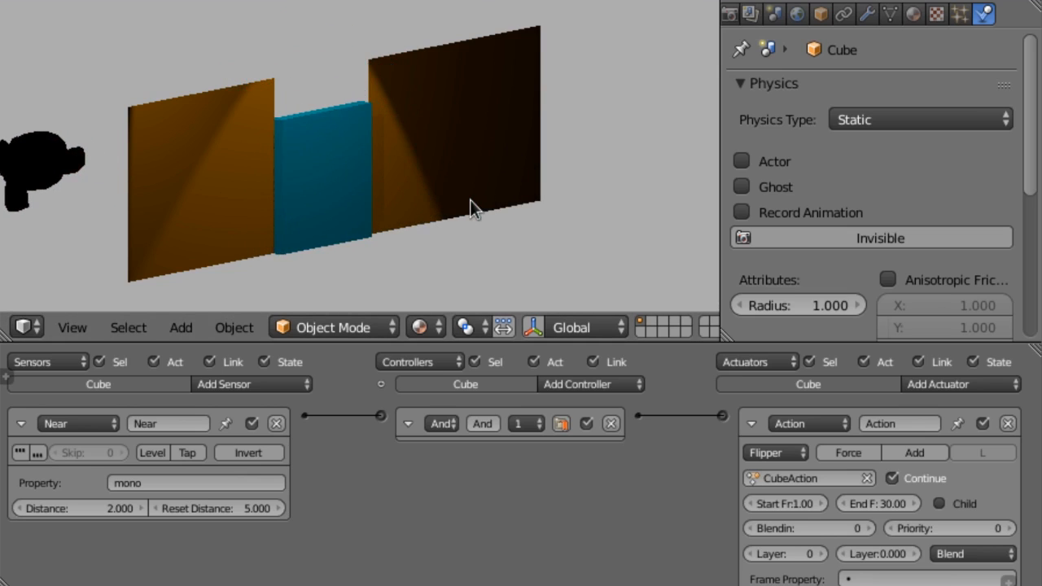